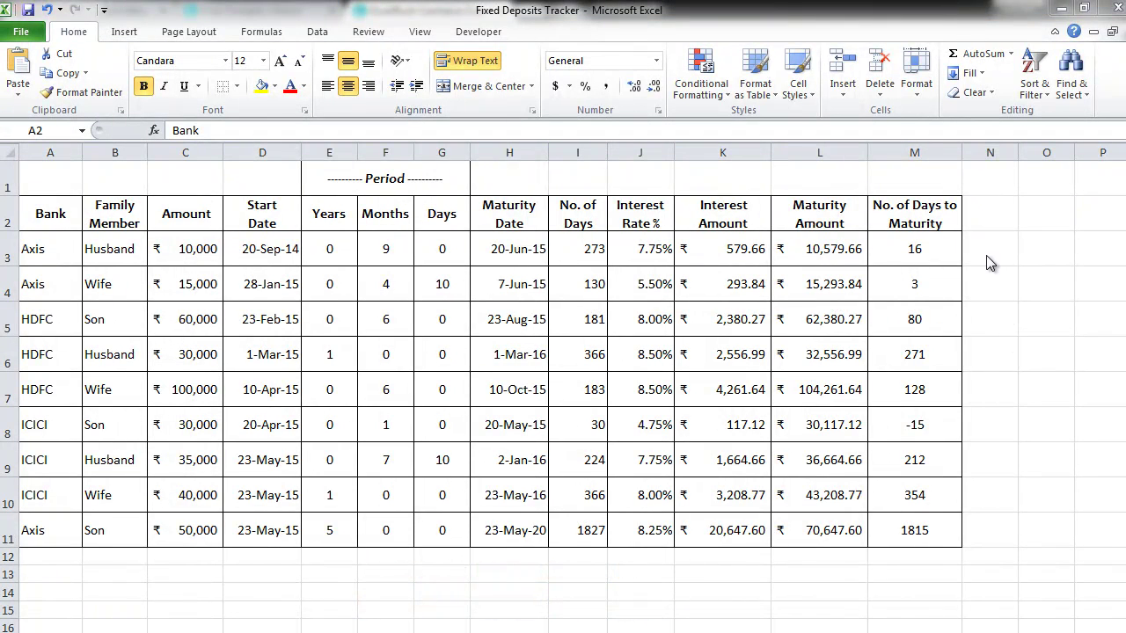
- Select the days-to-maturity values M3:M11 and start a Less Than highlight rule
click(952, 217)
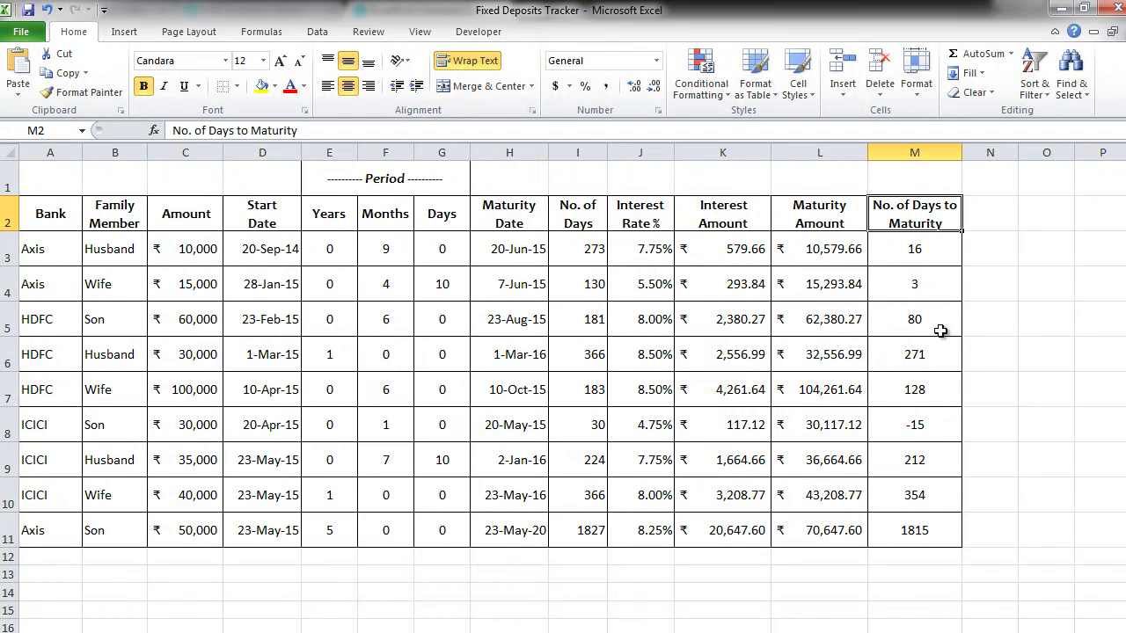
click(934, 418)
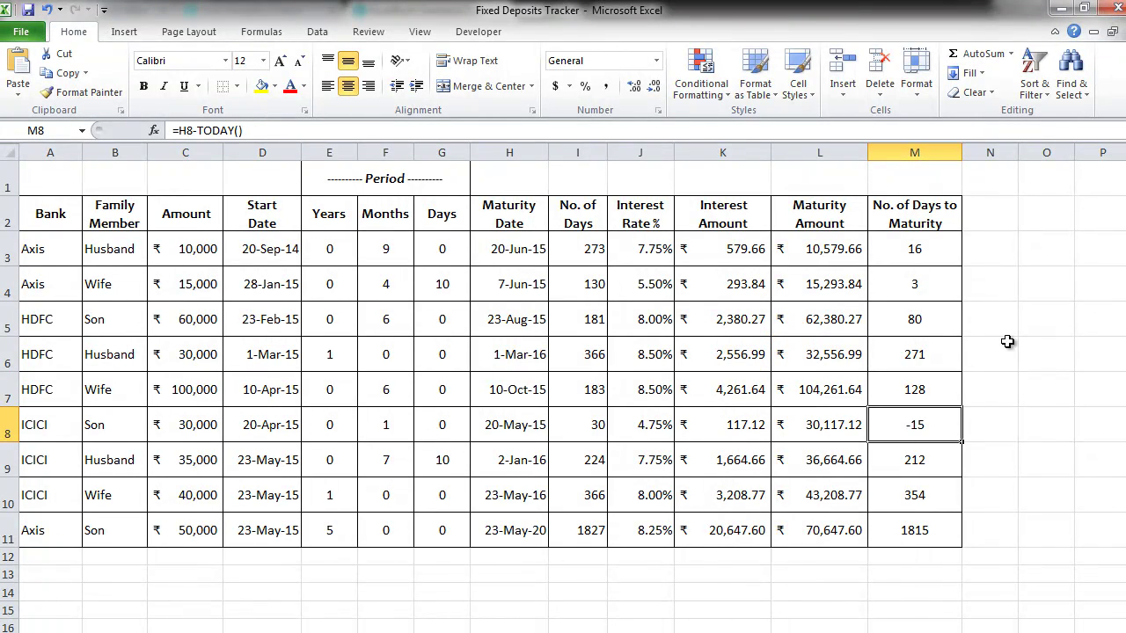
drag(954, 252, 955, 534)
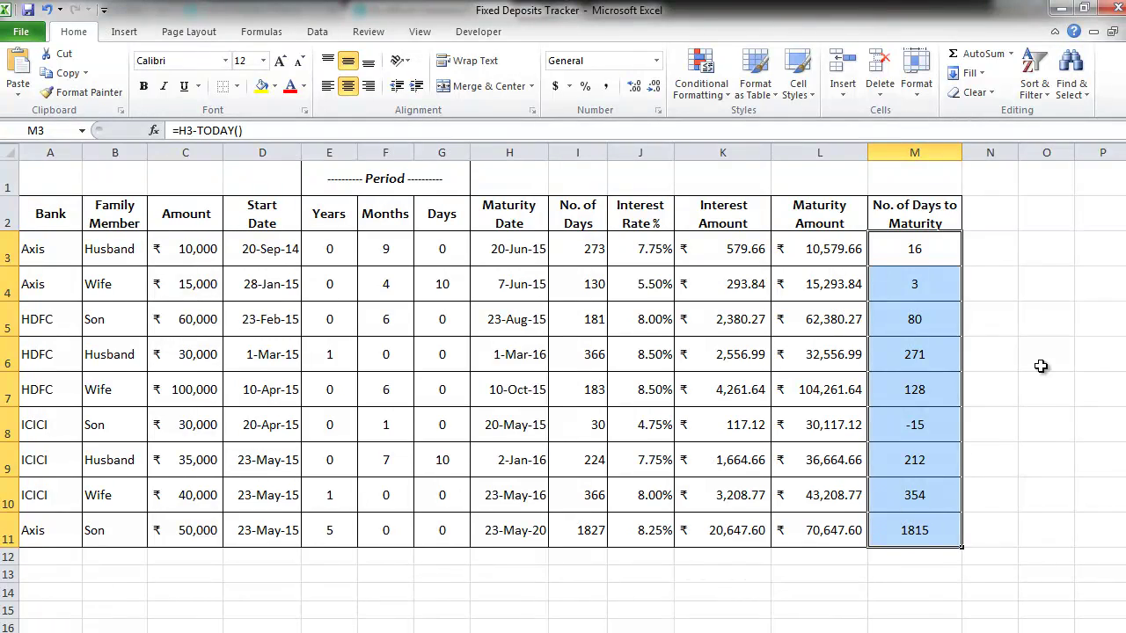
click(689, 75)
mouse_move(758, 137)
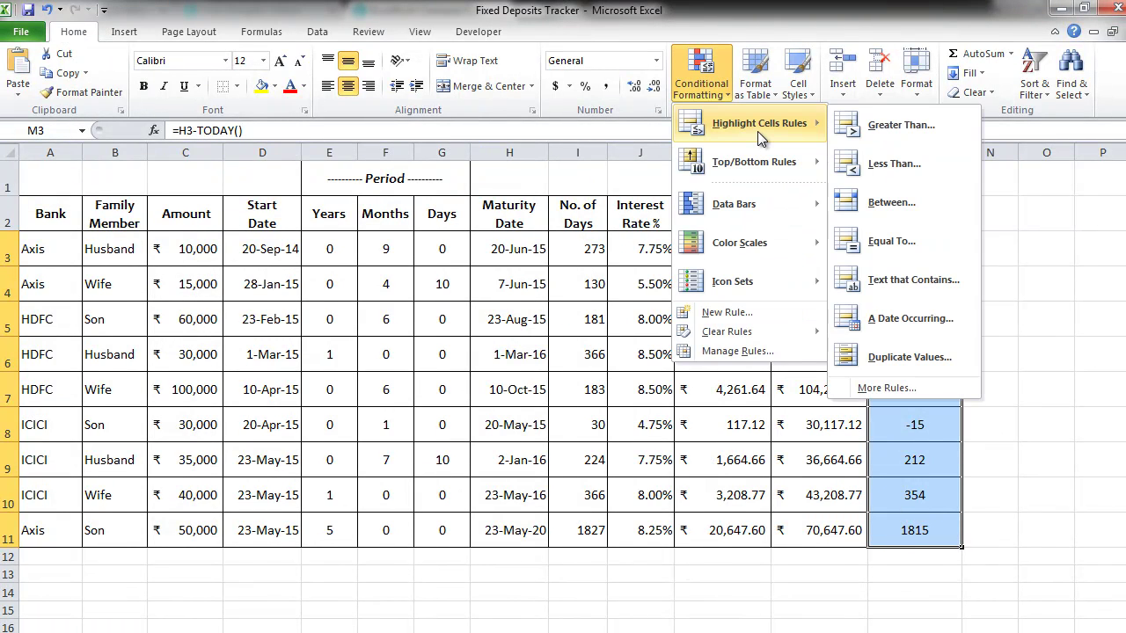
click(956, 168)
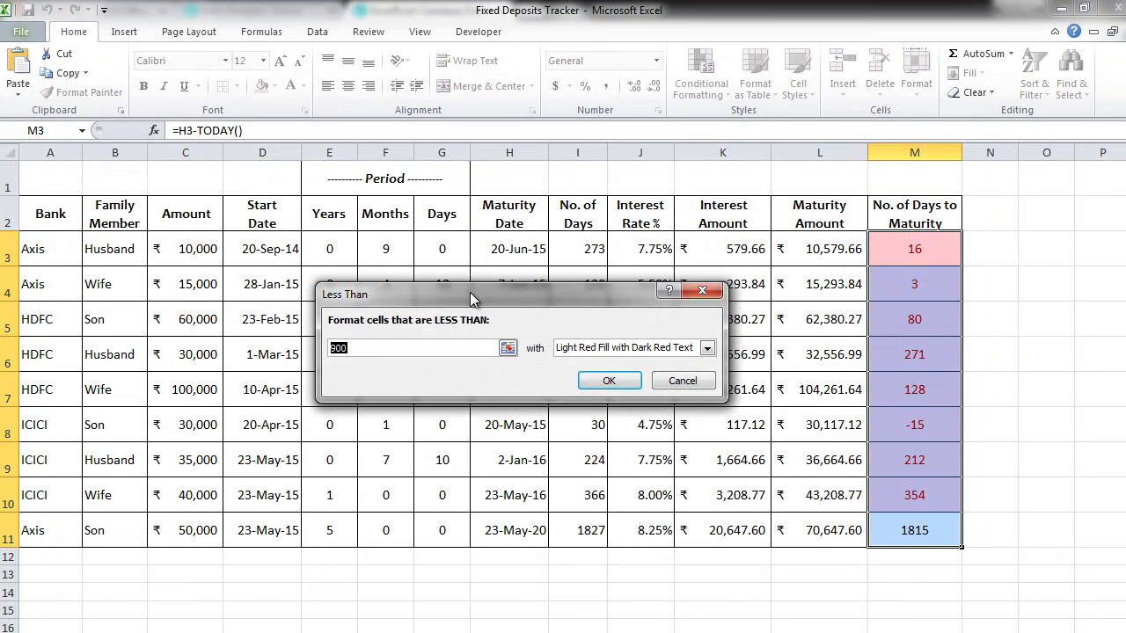
- Highlight values less than 0 with a custom orange fill, marking the -15 deposit
text(0)
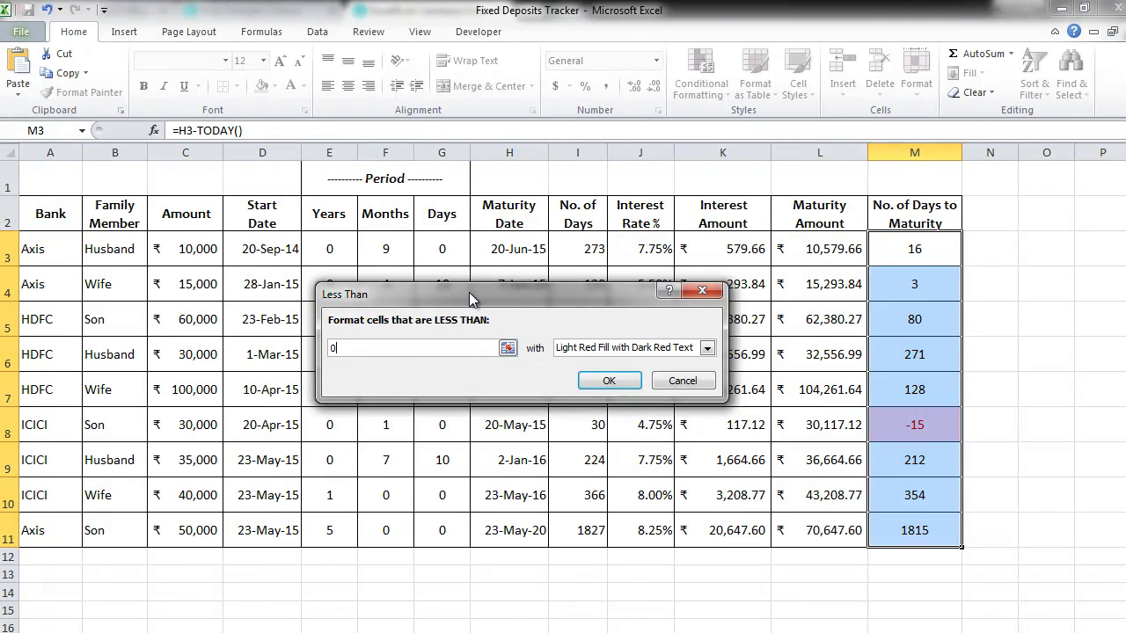
click(696, 348)
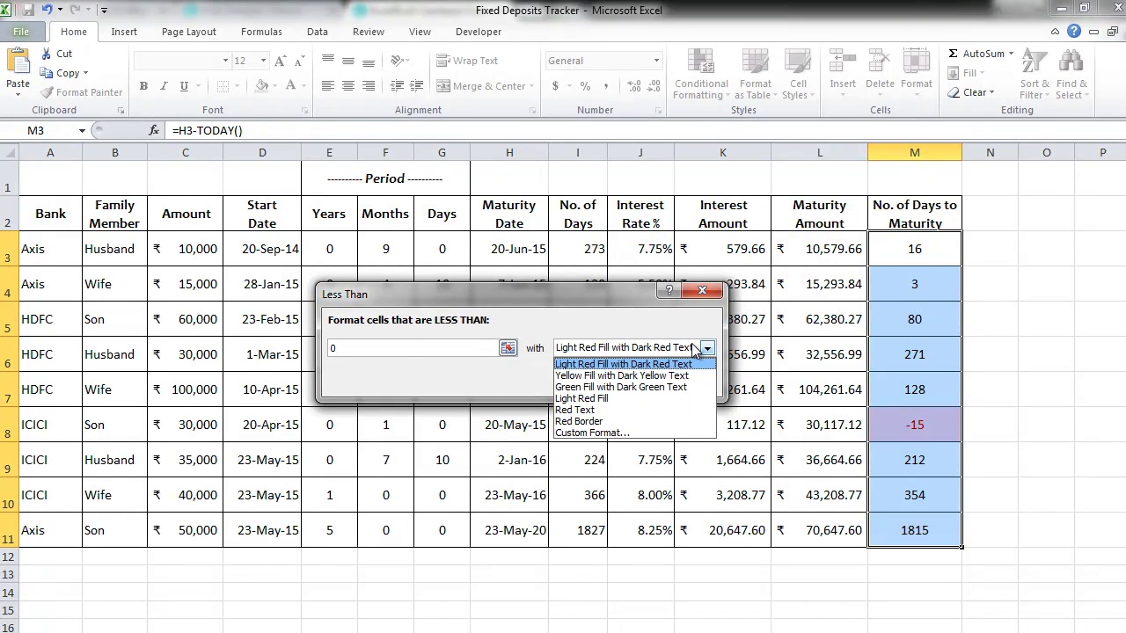
click(657, 432)
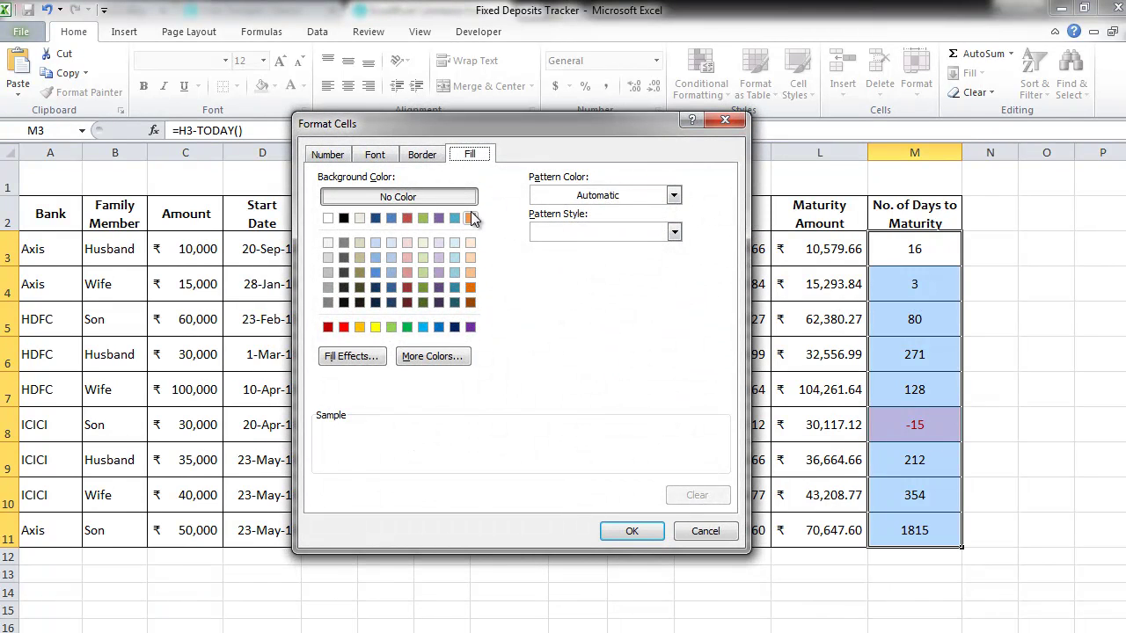
click(470, 218)
click(473, 160)
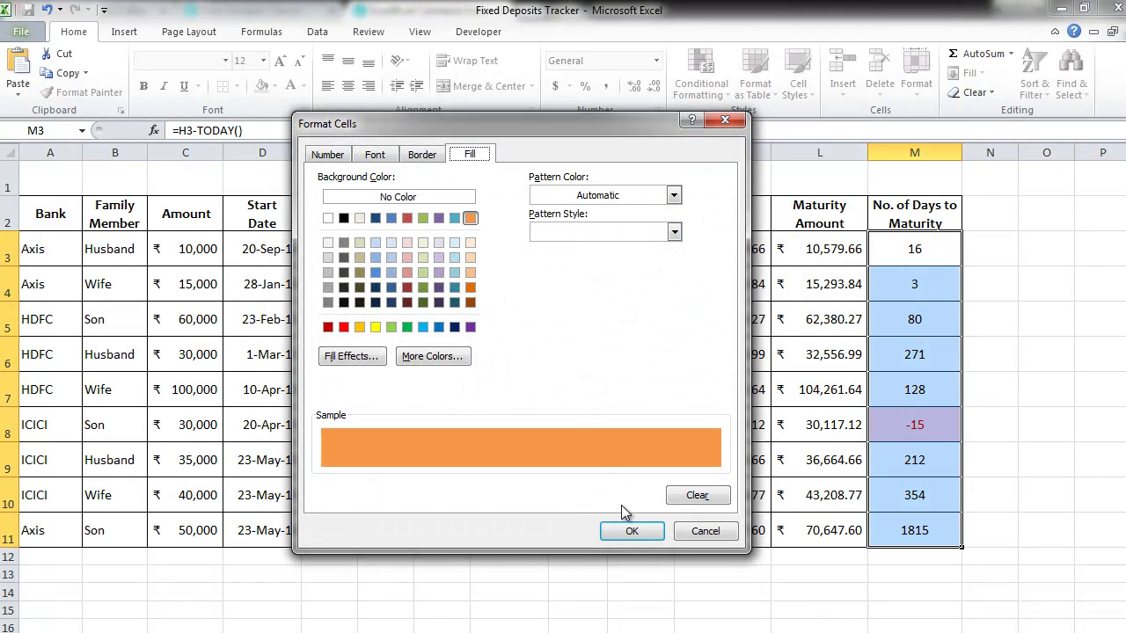
click(628, 533)
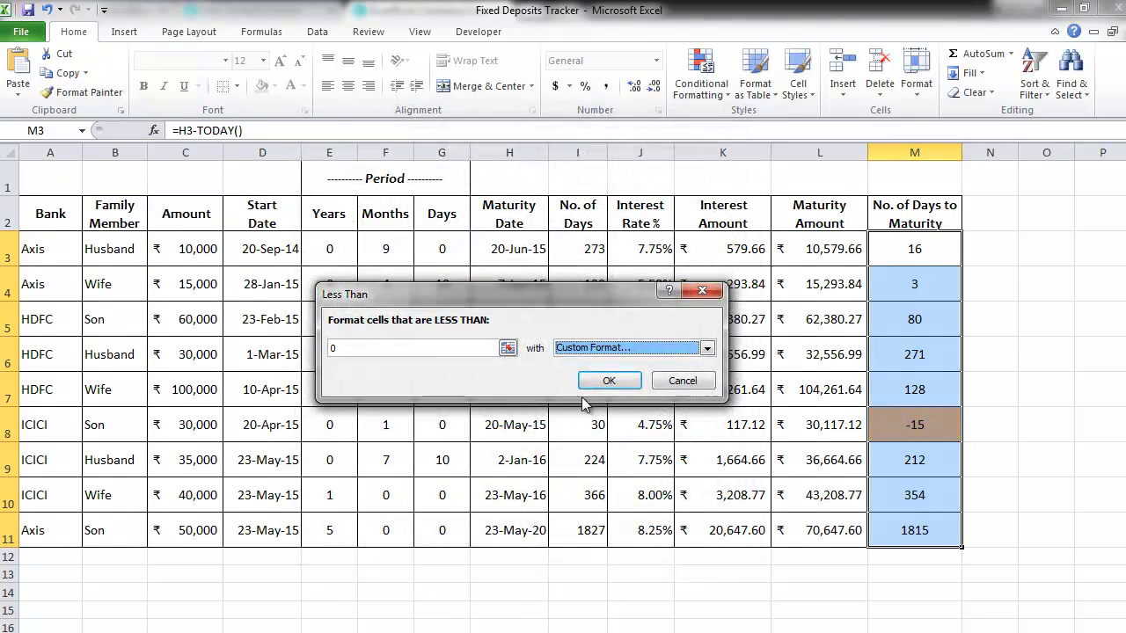
click(593, 391)
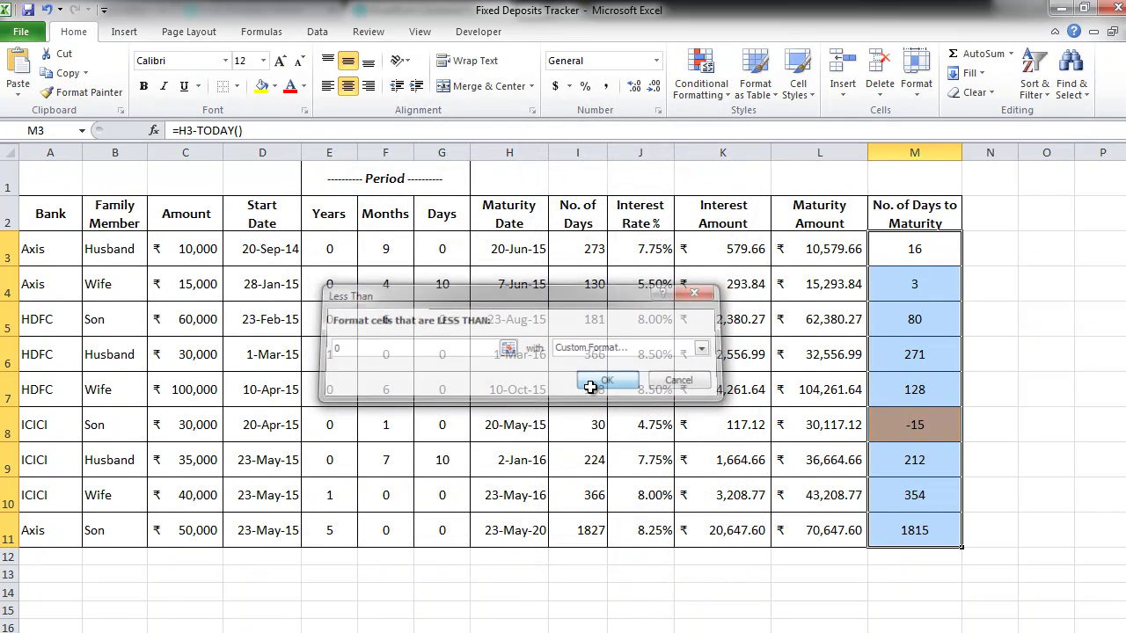
- Clear rules from the entire sheet, removing the orange fill from the -15 value
click(883, 421)
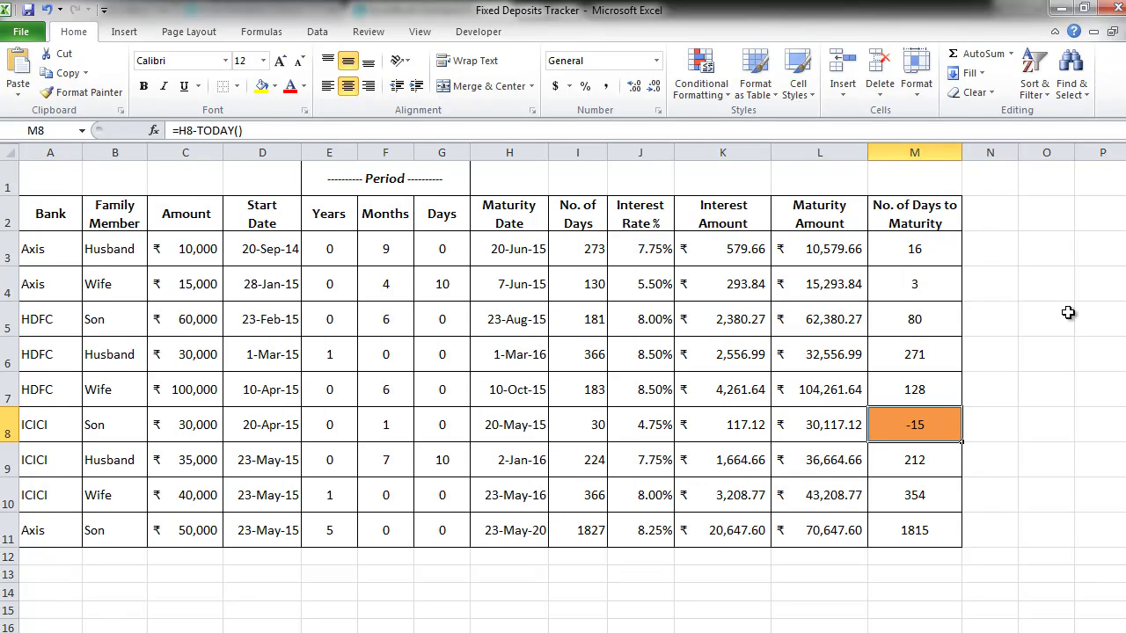
drag(937, 424, 20, 425)
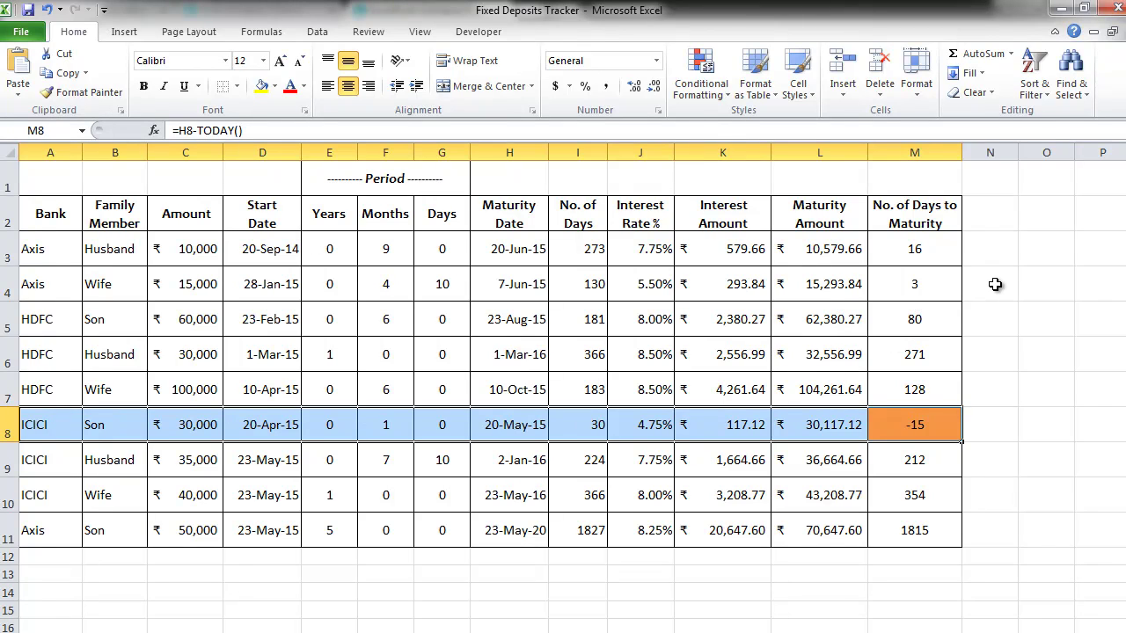
click(889, 226)
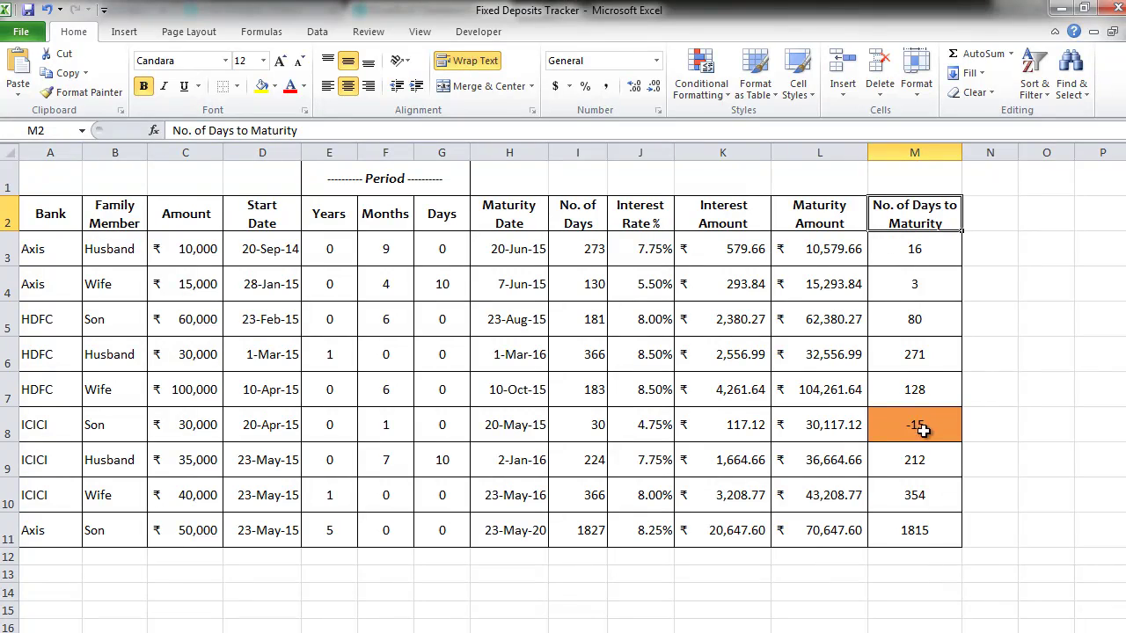
click(723, 91)
mouse_move(784, 334)
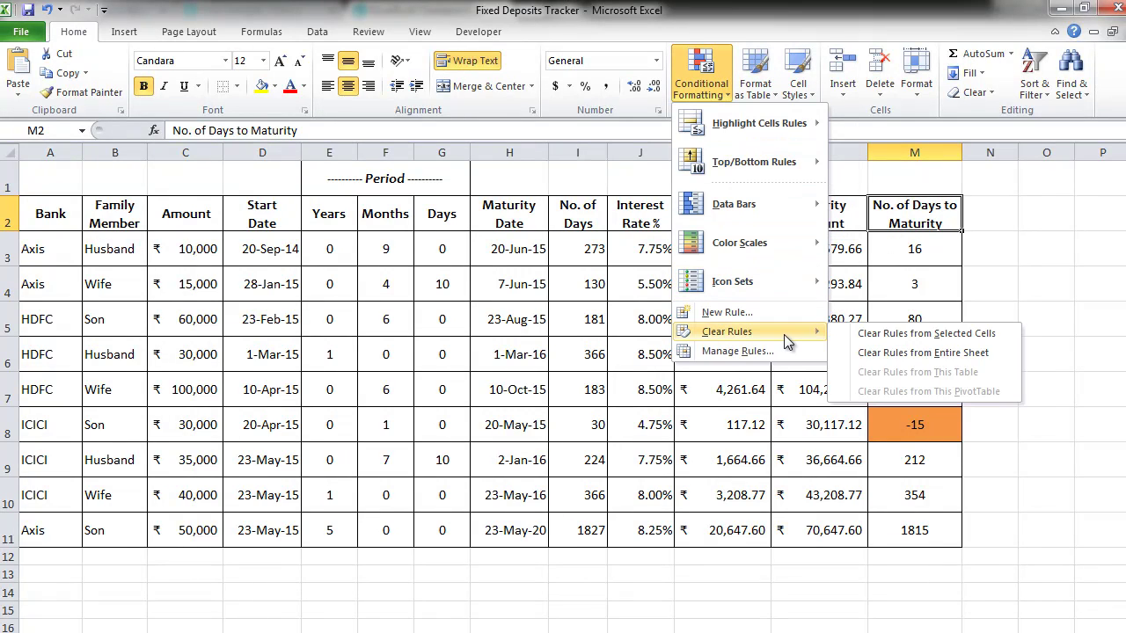
click(995, 353)
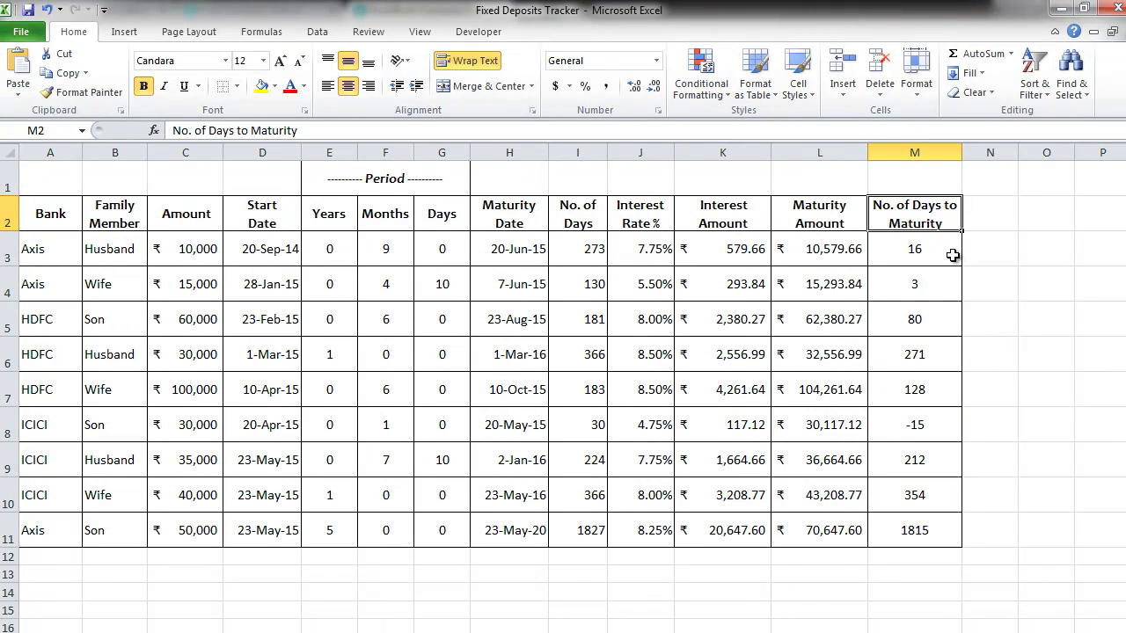
- Start a new formula-based rule =$M3<0 for the deposit rows A3:M11
drag(953, 255, 81, 531)
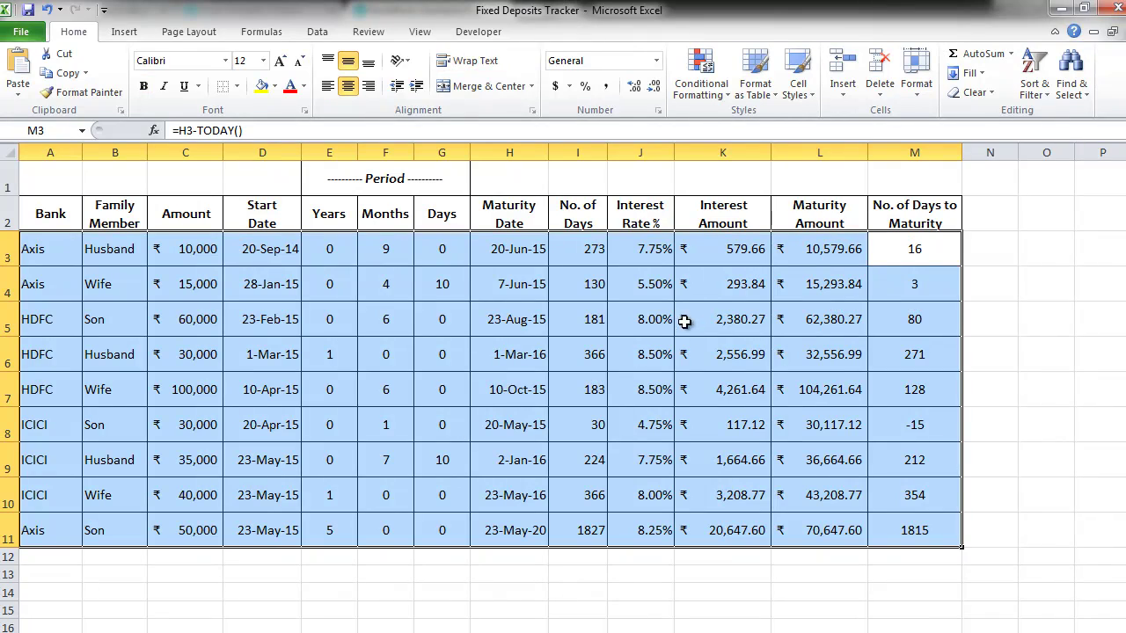
click(719, 93)
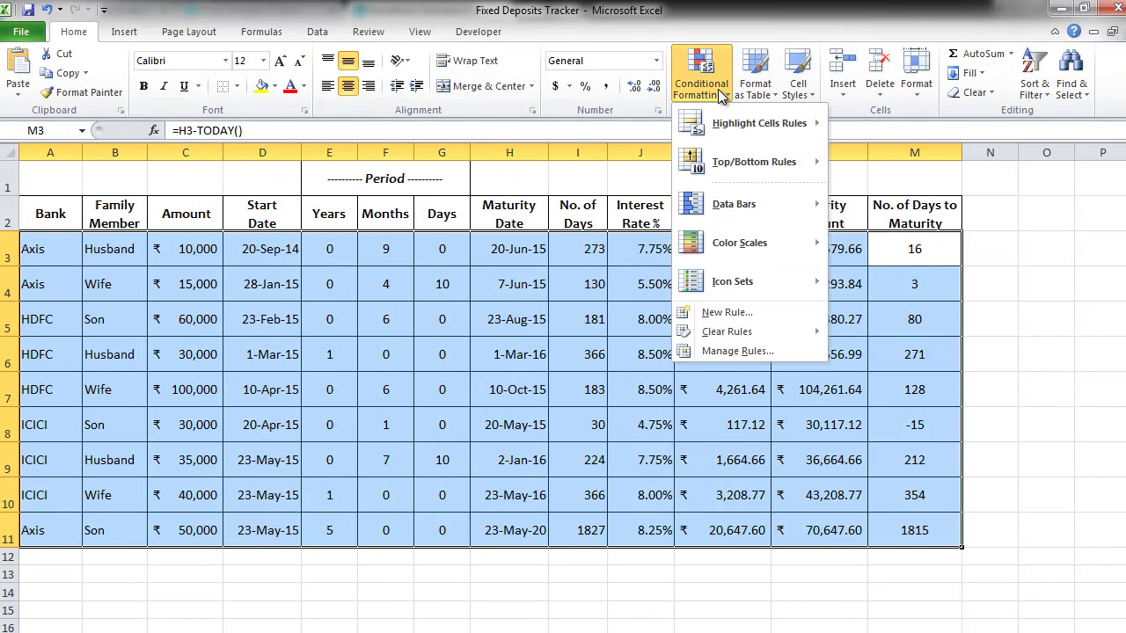
click(759, 315)
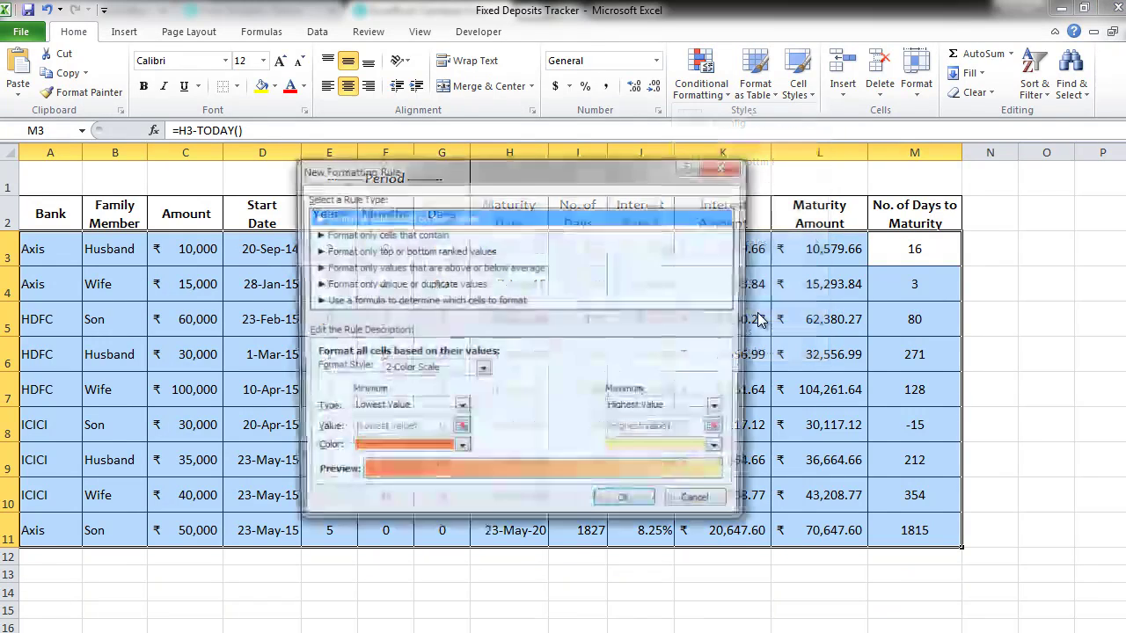
drag(476, 179, 366, 269)
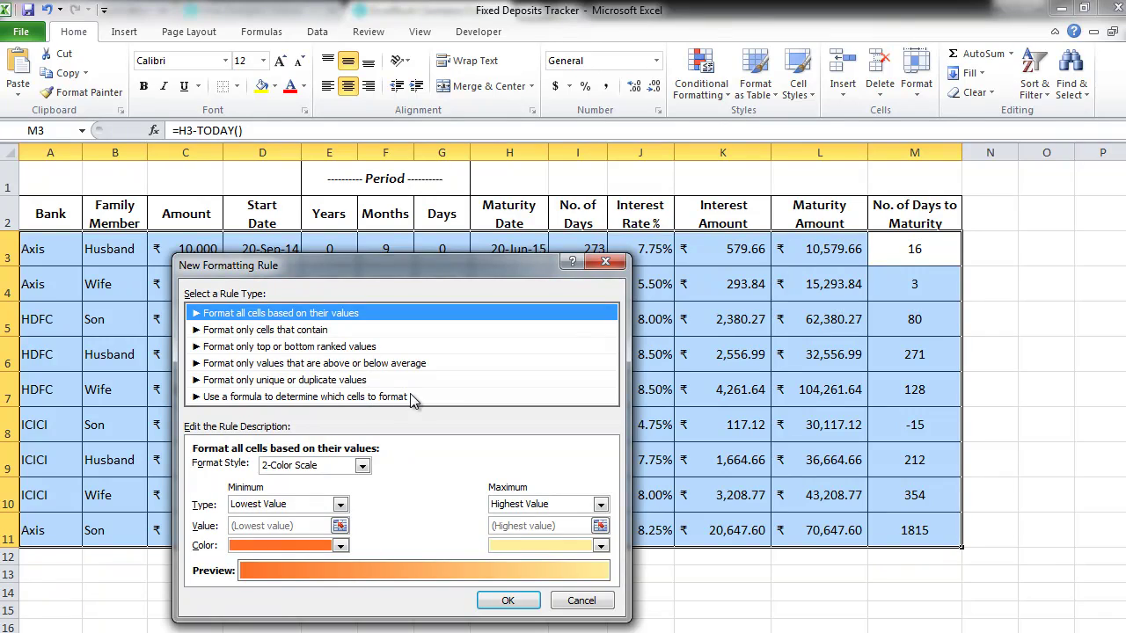
click(455, 397)
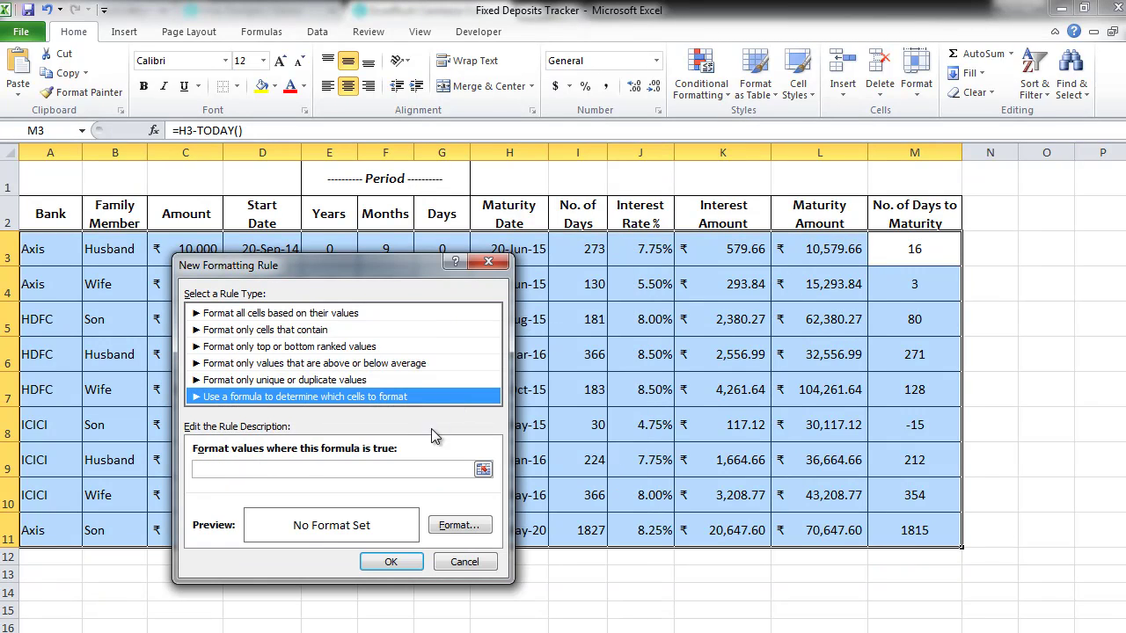
click(416, 468)
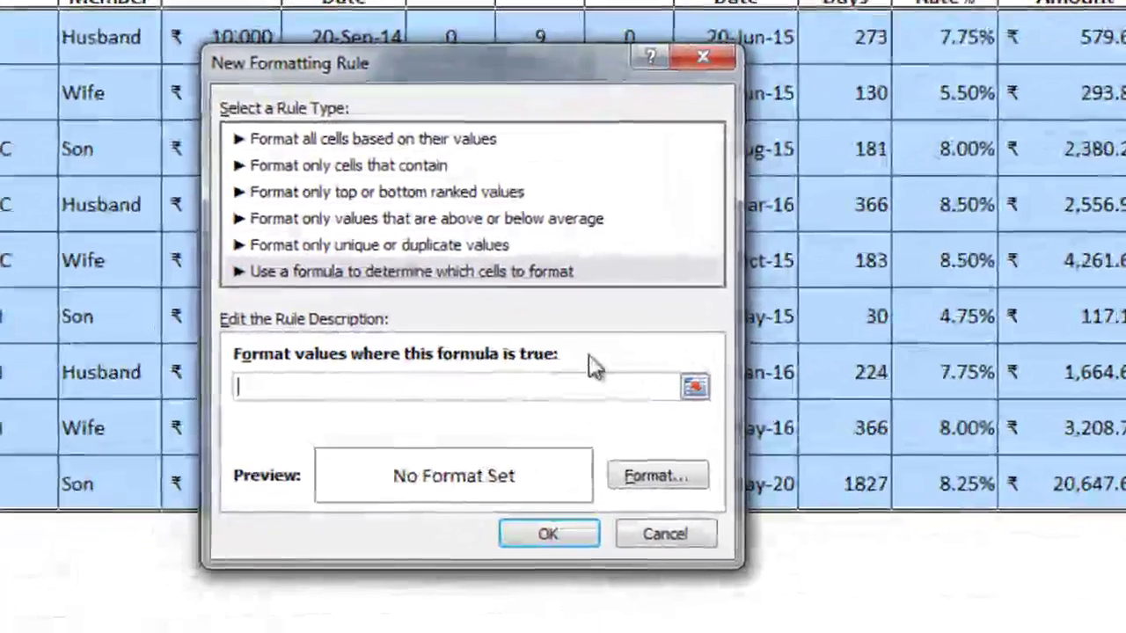
text(=)
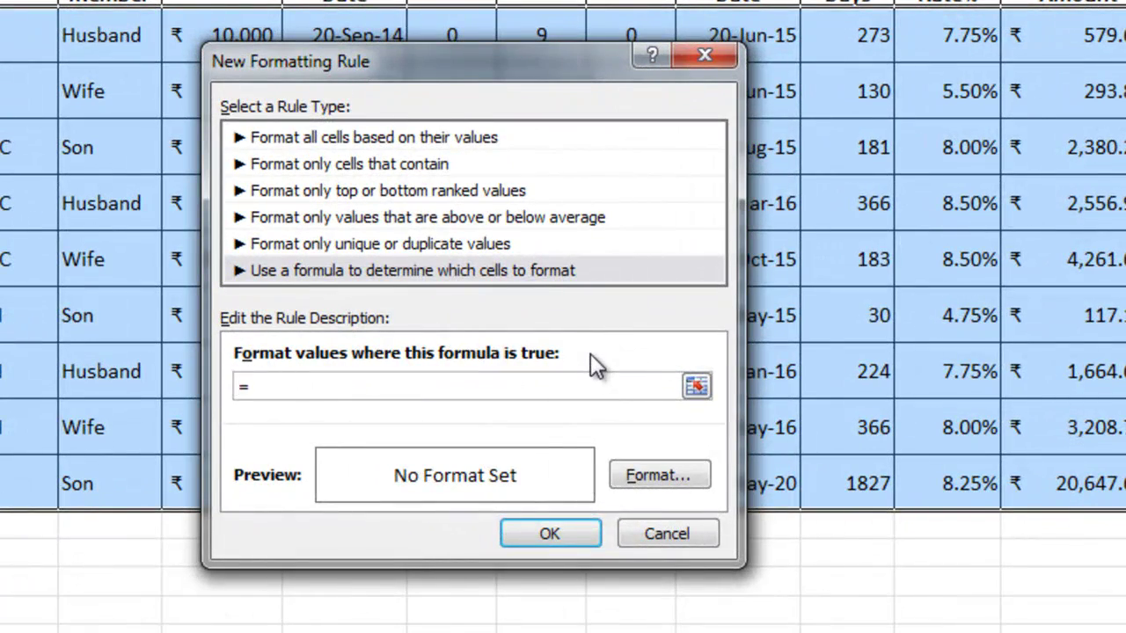
text($m3<0)
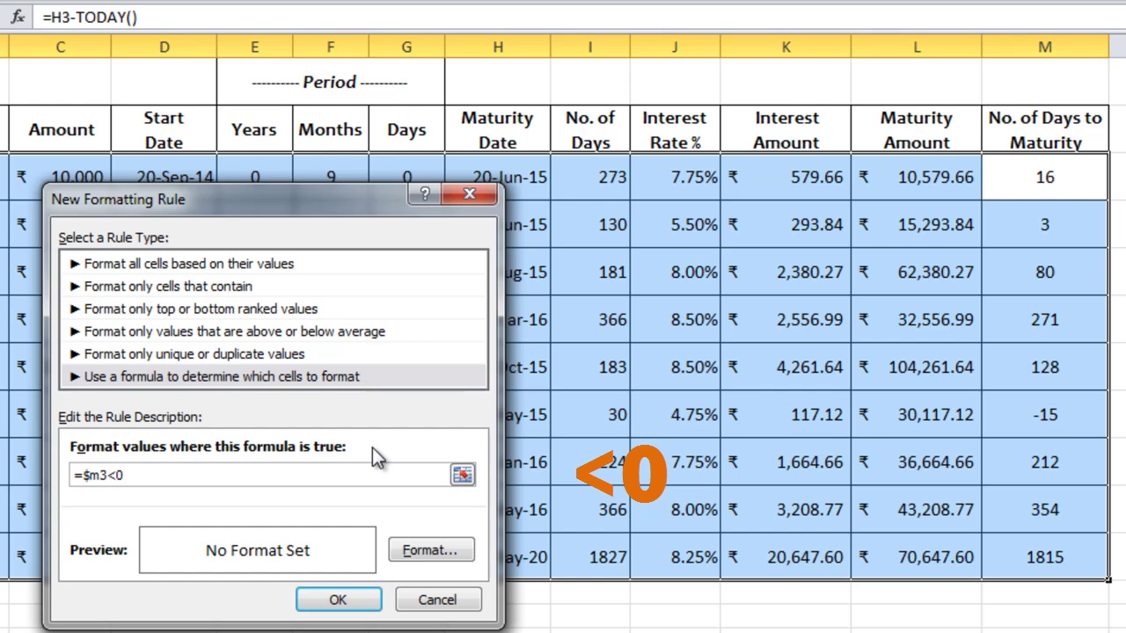
- Give the =$M3<0 rule an orange fill and apply it to the rows
click(431, 551)
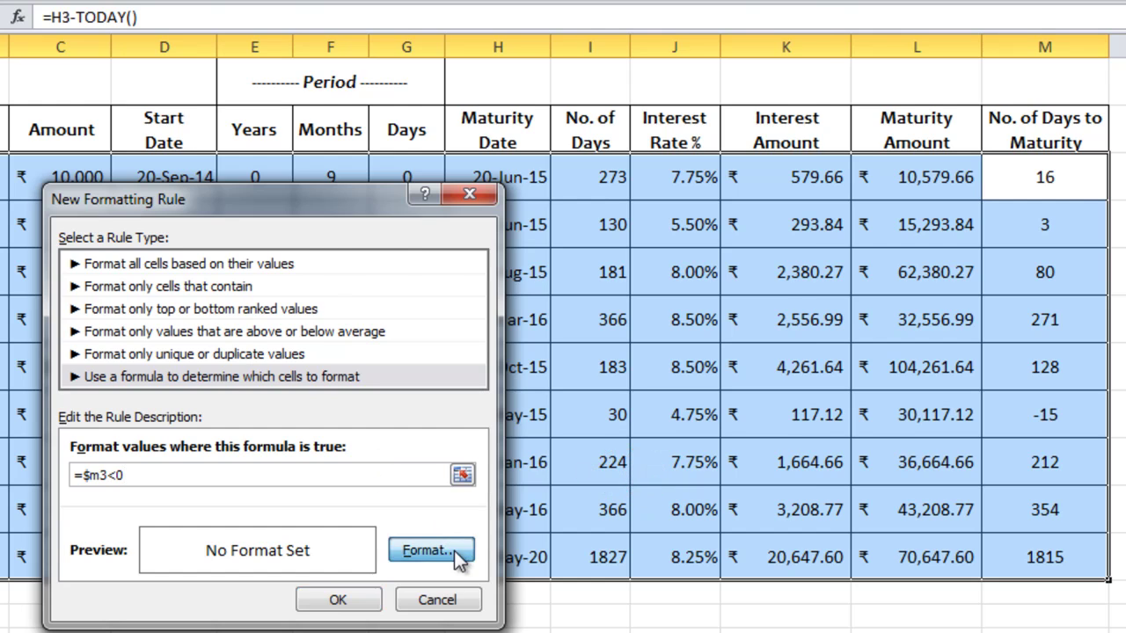
click(444, 134)
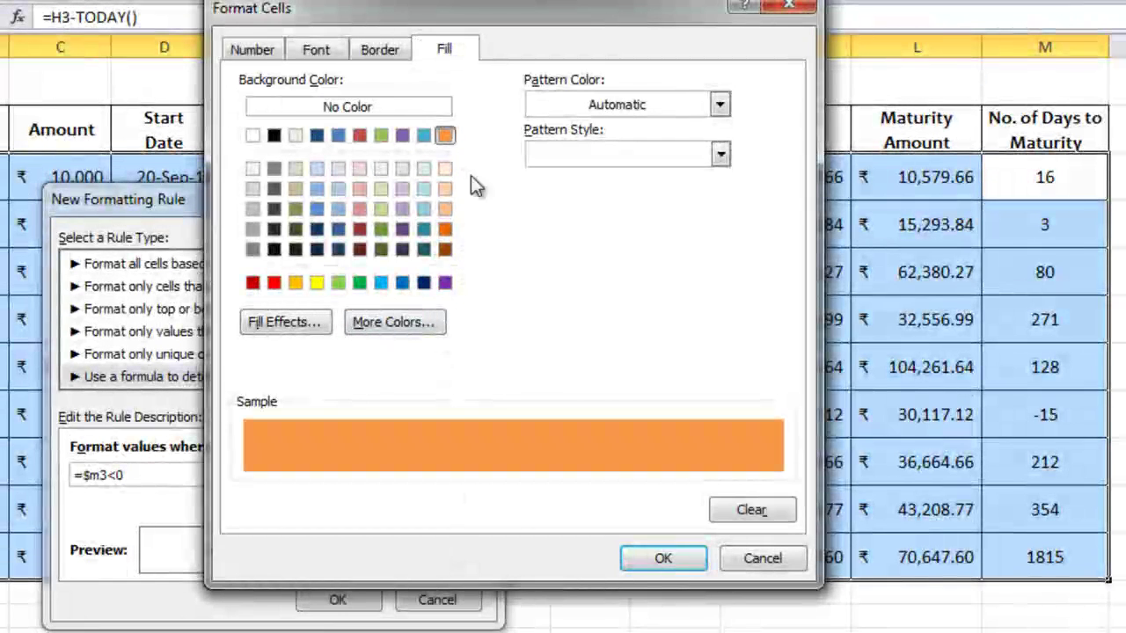
click(630, 563)
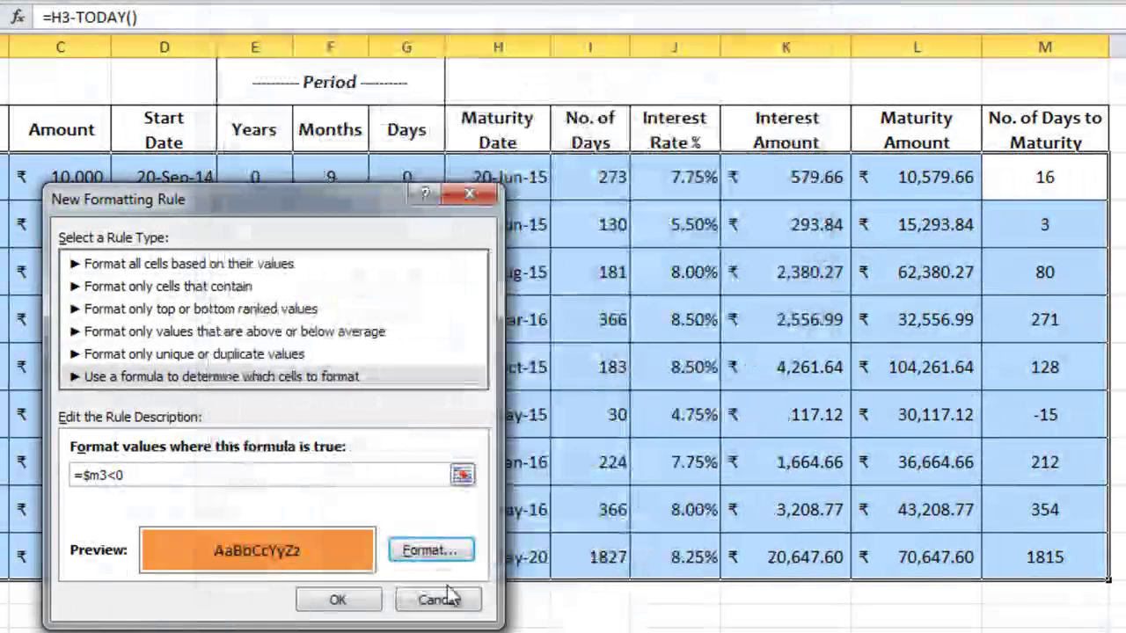
click(362, 602)
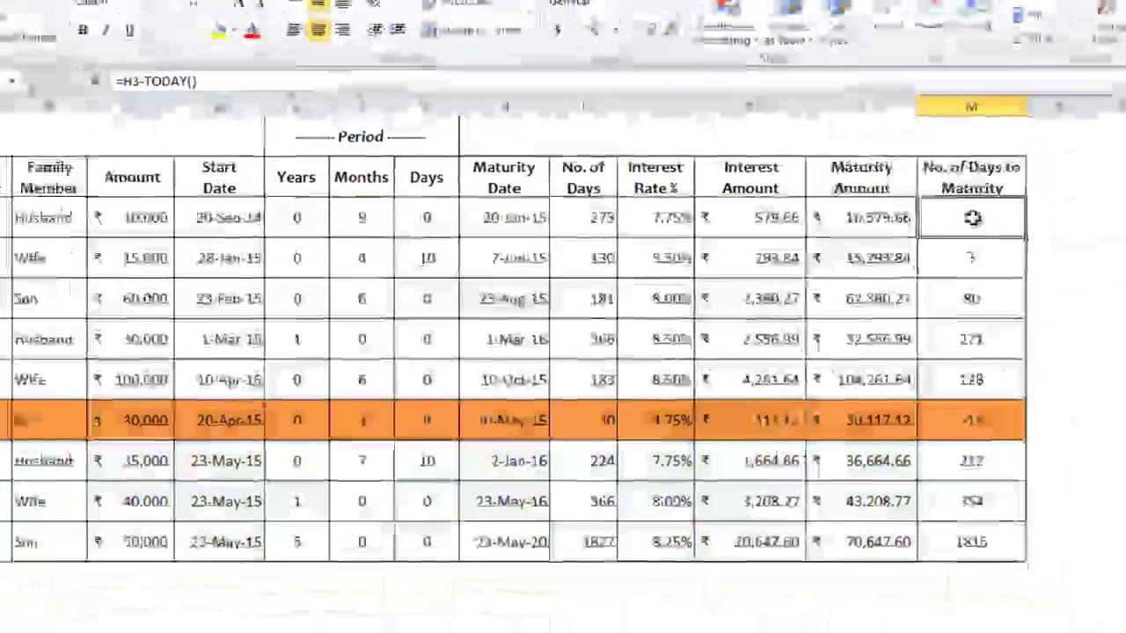
click(1045, 178)
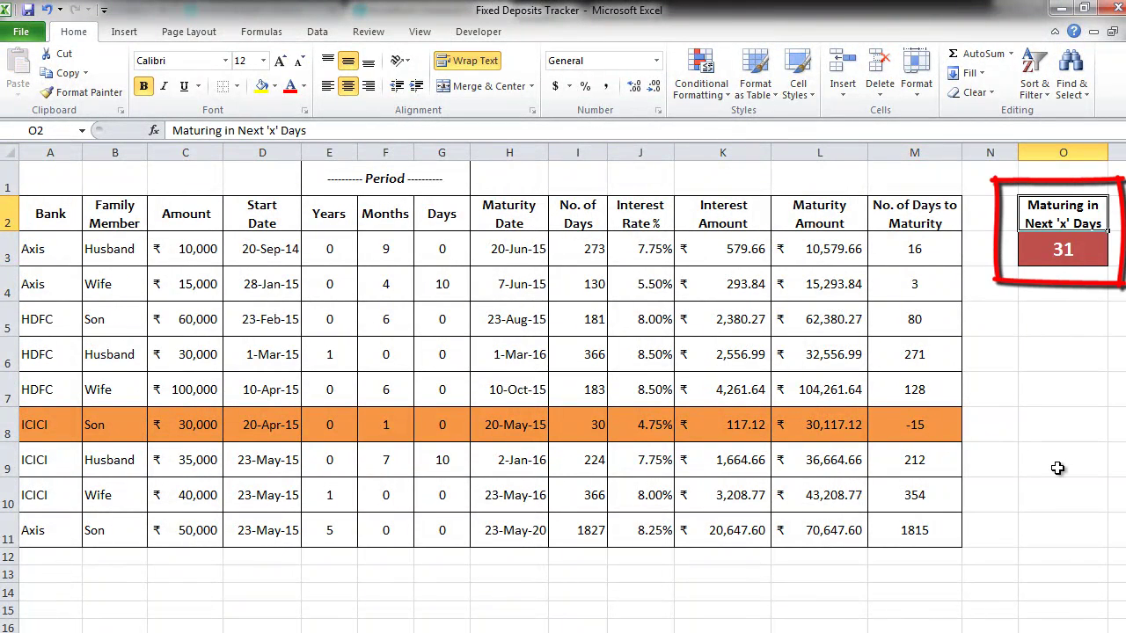
- Move to O3, the Maturing in Next 'x' Days threshold cell holding 31
key(Down)
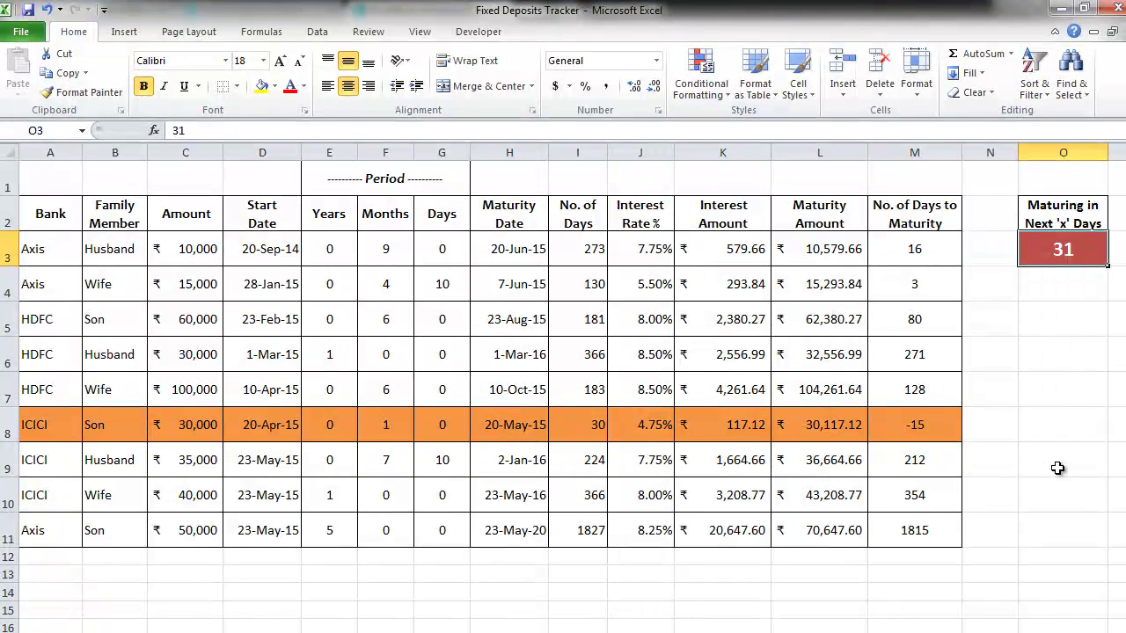
- Create a formula rule =AND($M3>=0,$M3<=$O$3) for the deposit rows A3:M11
drag(915, 251, 64, 540)
click(708, 92)
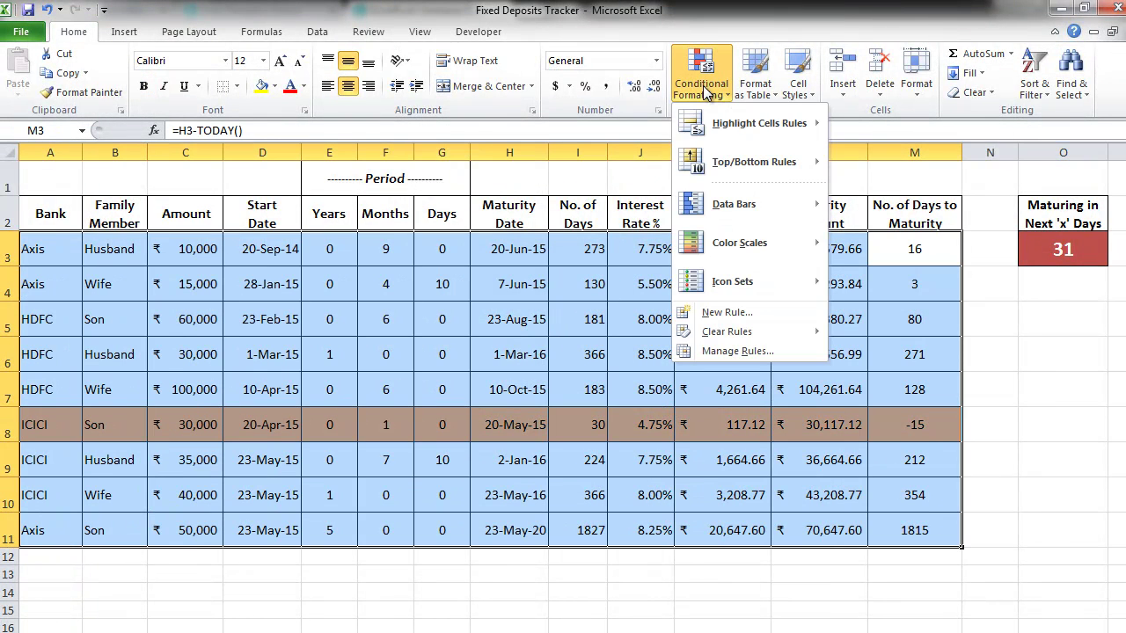
click(771, 309)
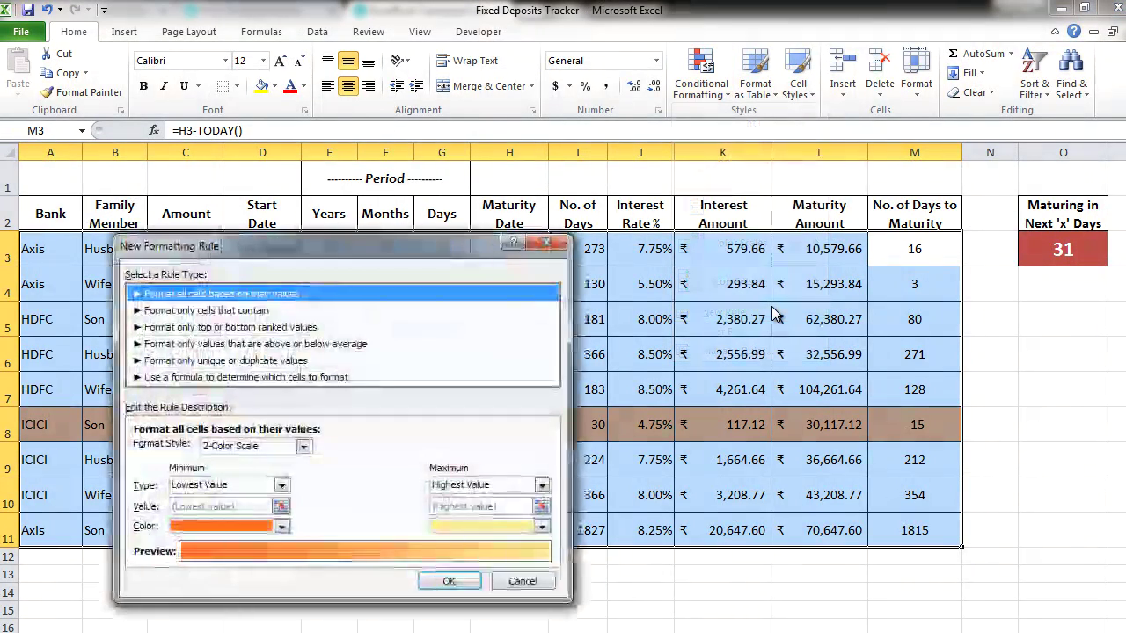
click(315, 380)
click(315, 451)
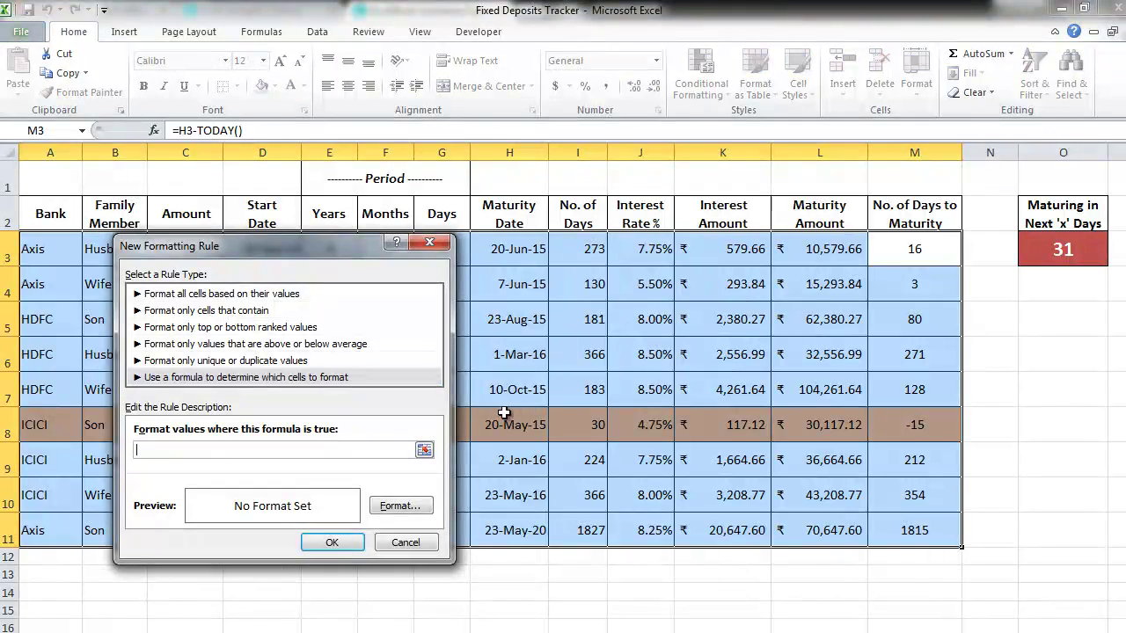
text(=A)
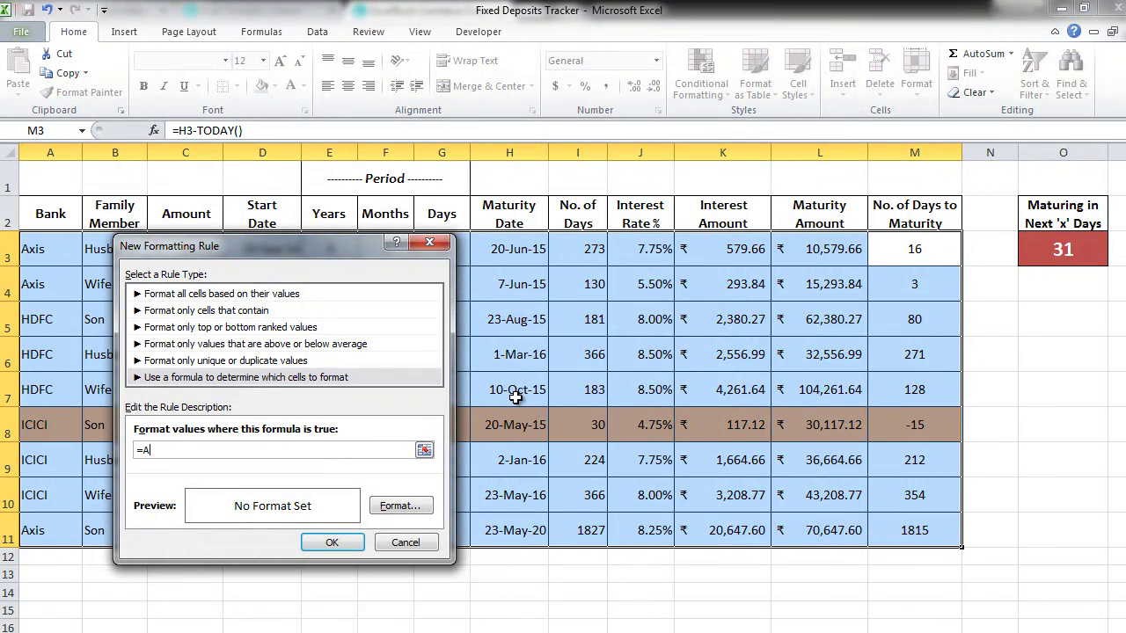
text(ND()
text($m3>=0,$m3<=)
click(1052, 240)
text())
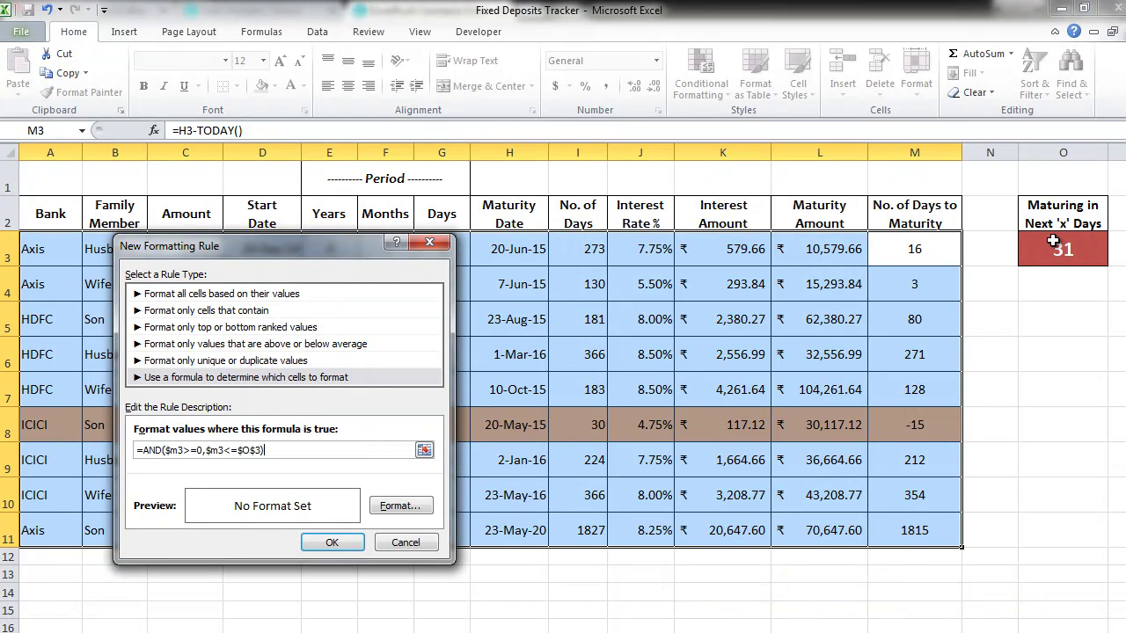
- Give this rule a red fill and apply it, highlighting the two Axis deposits
click(428, 508)
click(229, 295)
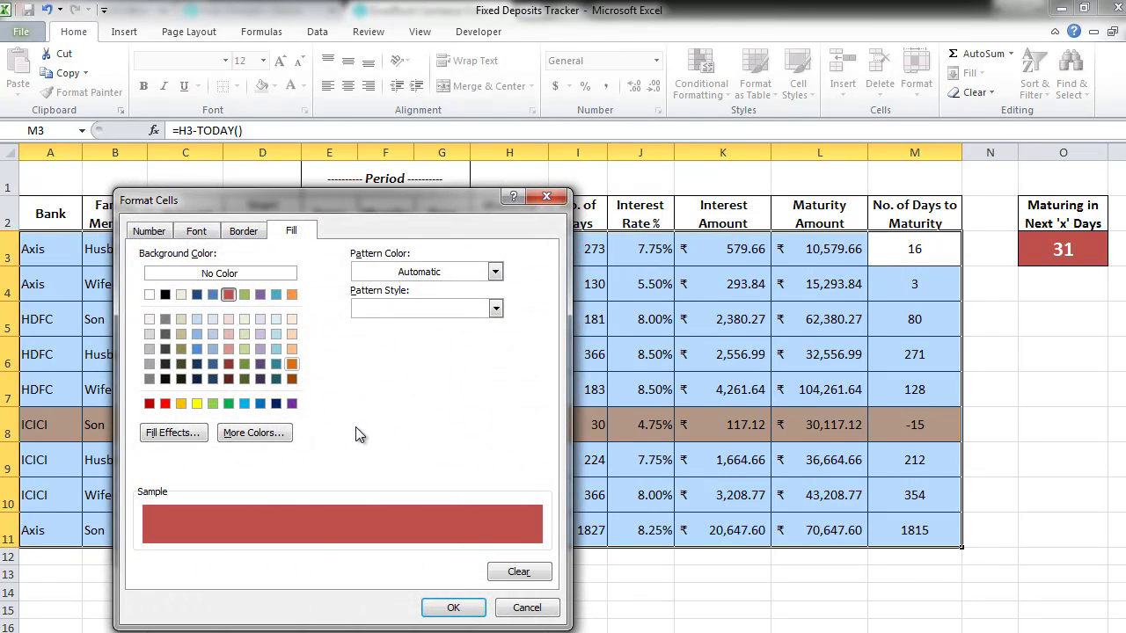
click(453, 608)
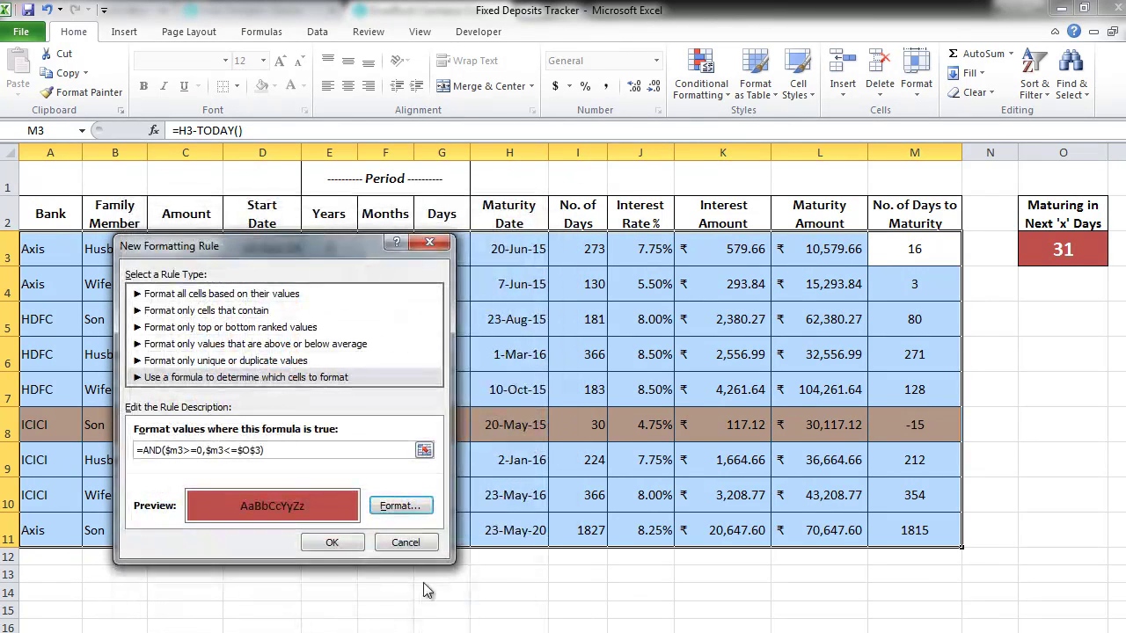
click(332, 542)
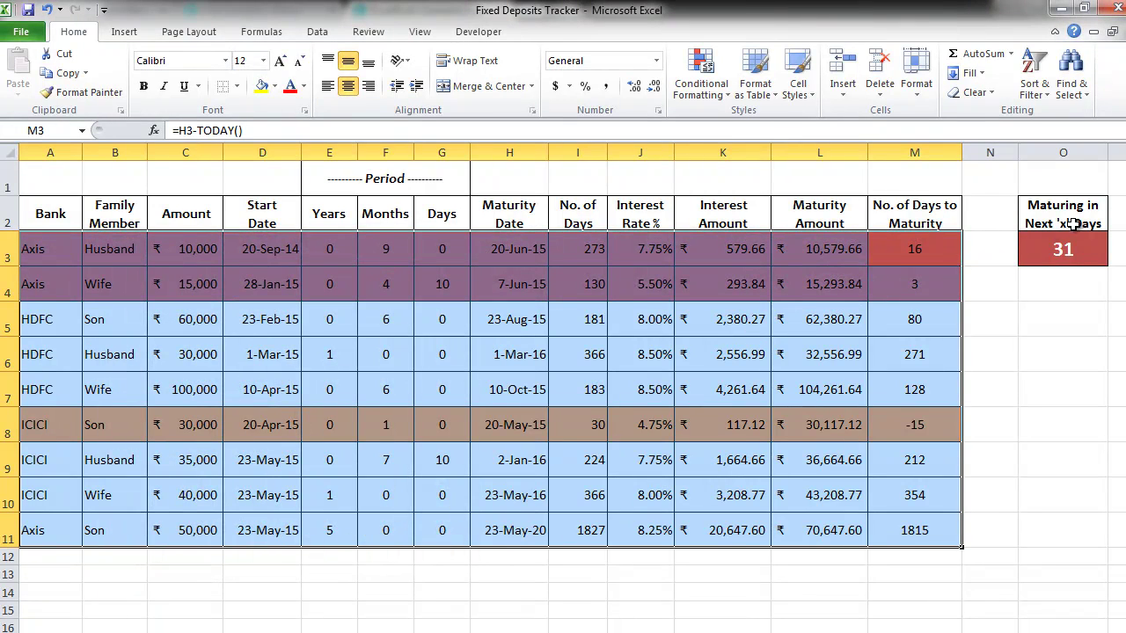
click(1083, 247)
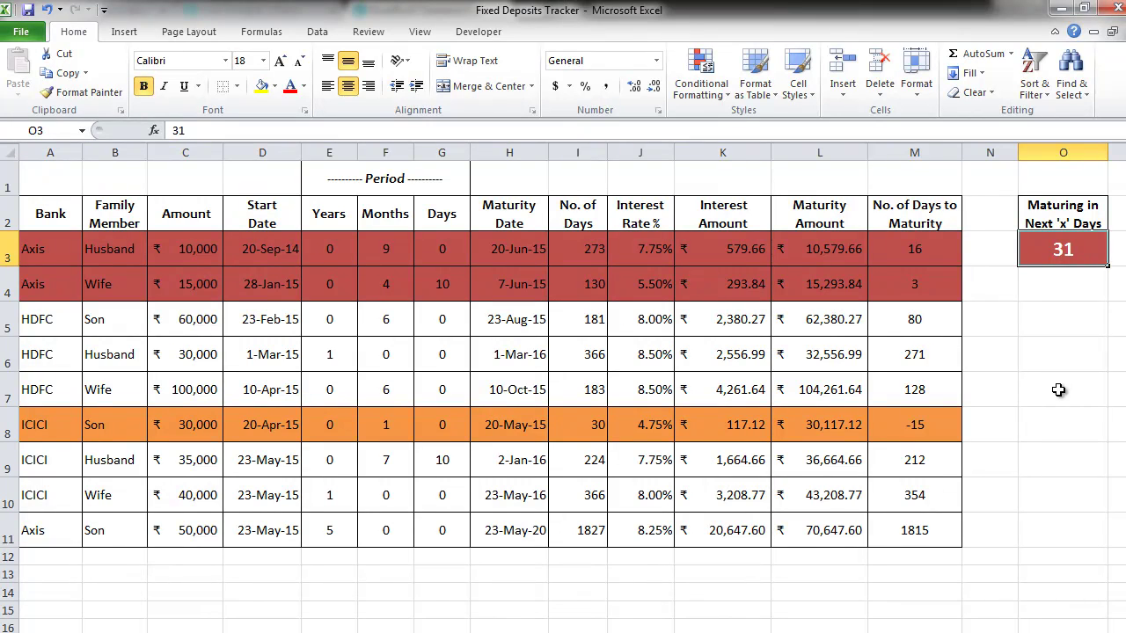
text(7)
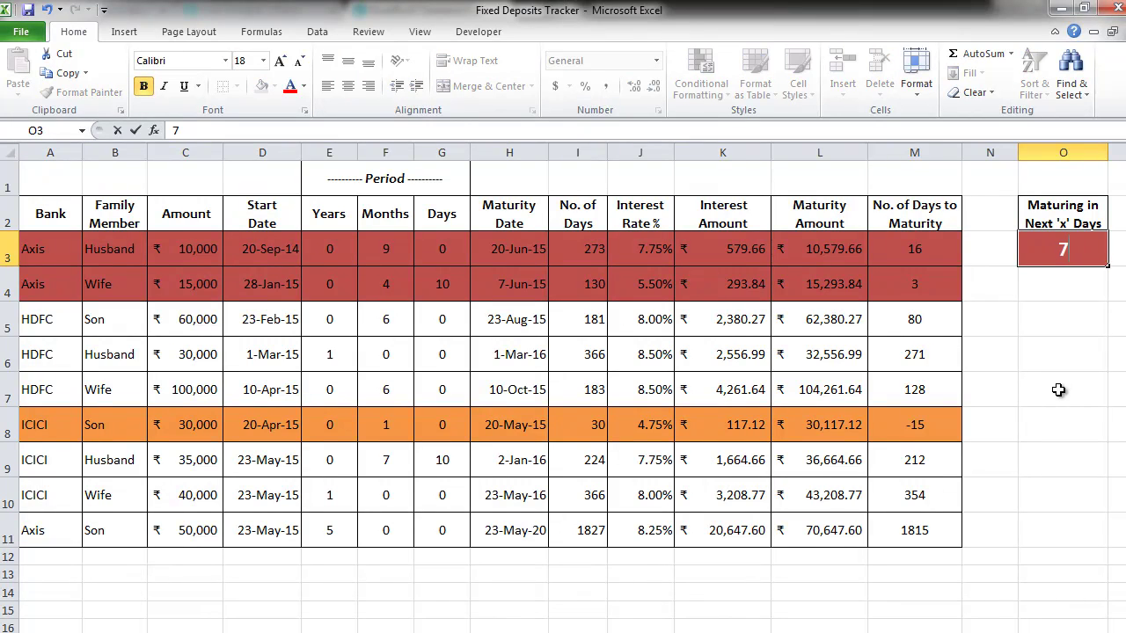
key(Return)
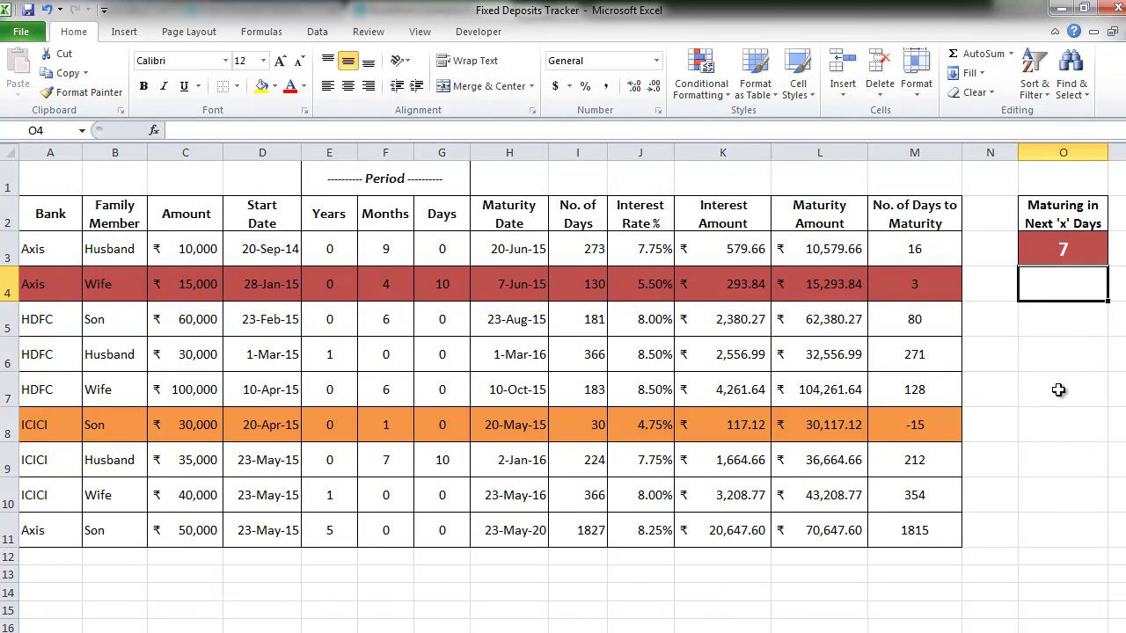
key(Up)
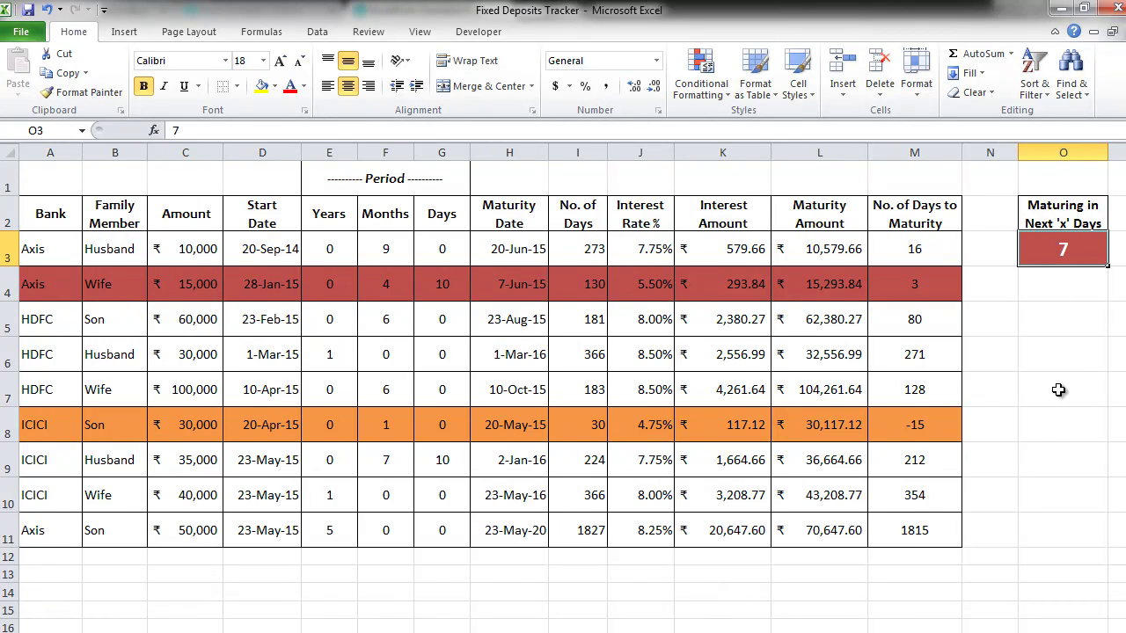
text(18-)
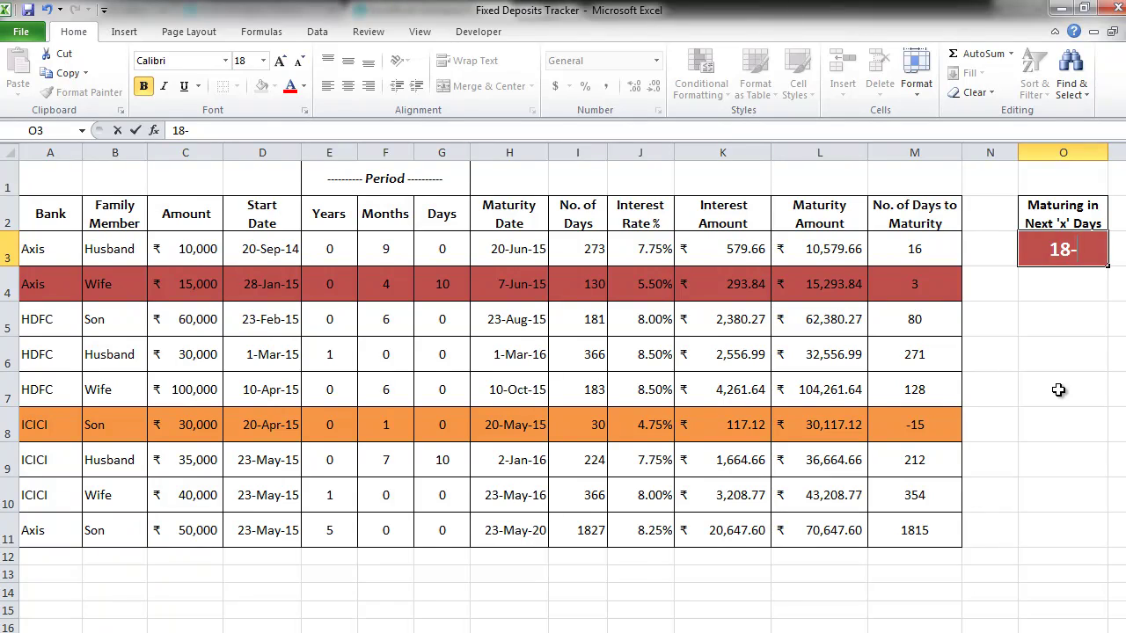
key(BackSpace)
text(0)
key(Return)
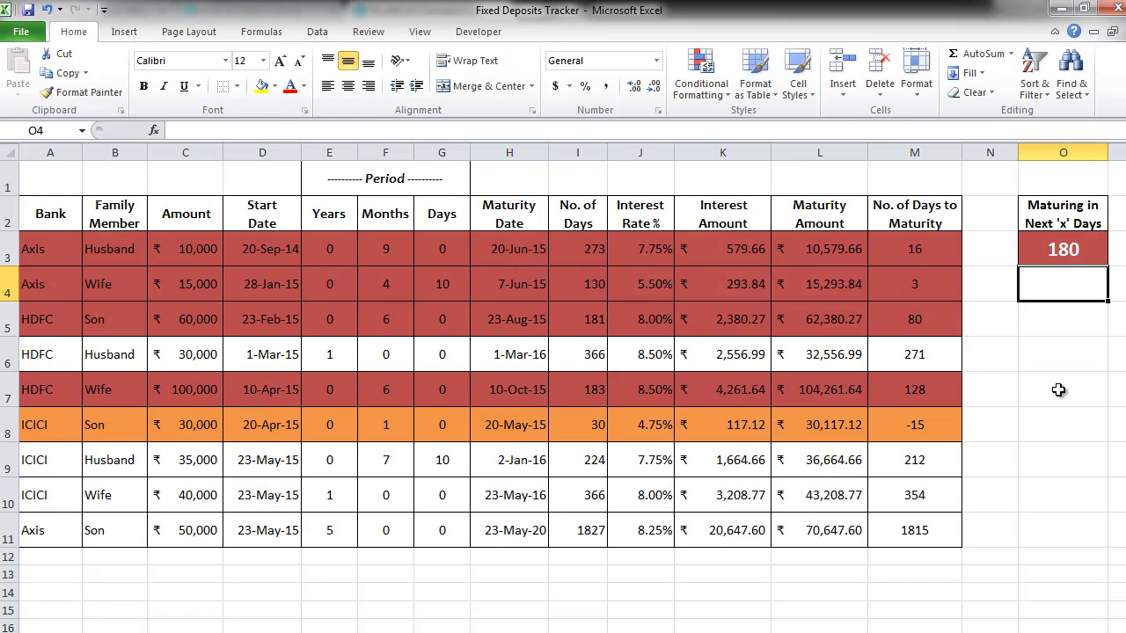
key(Up)
text(31)
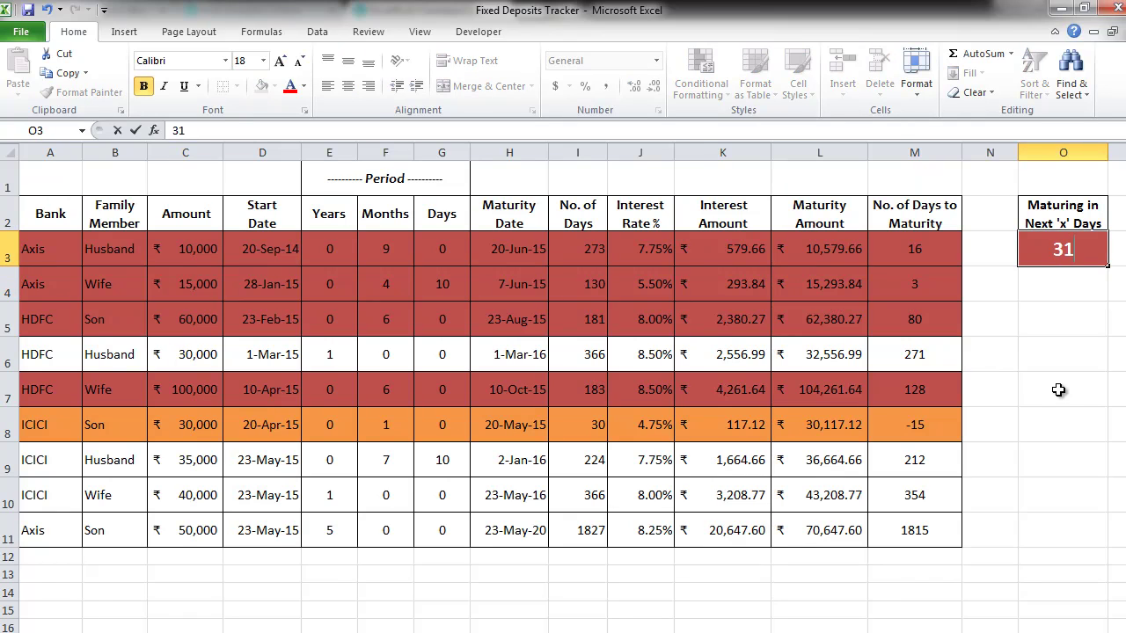
key(Return)
key(Up)
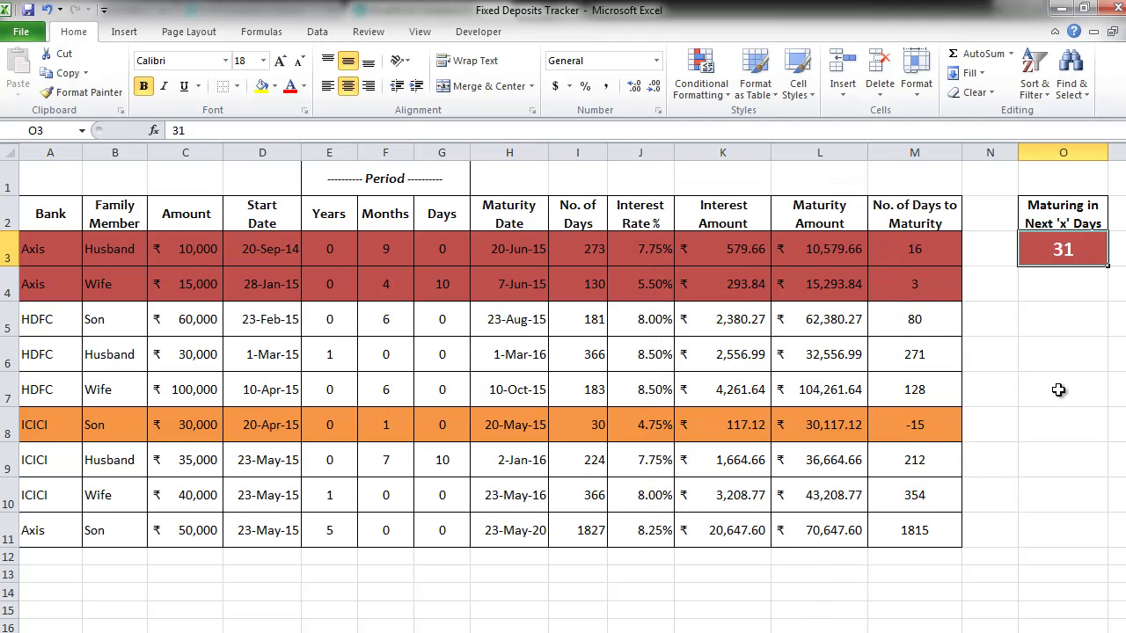
text(7)
key(Return)
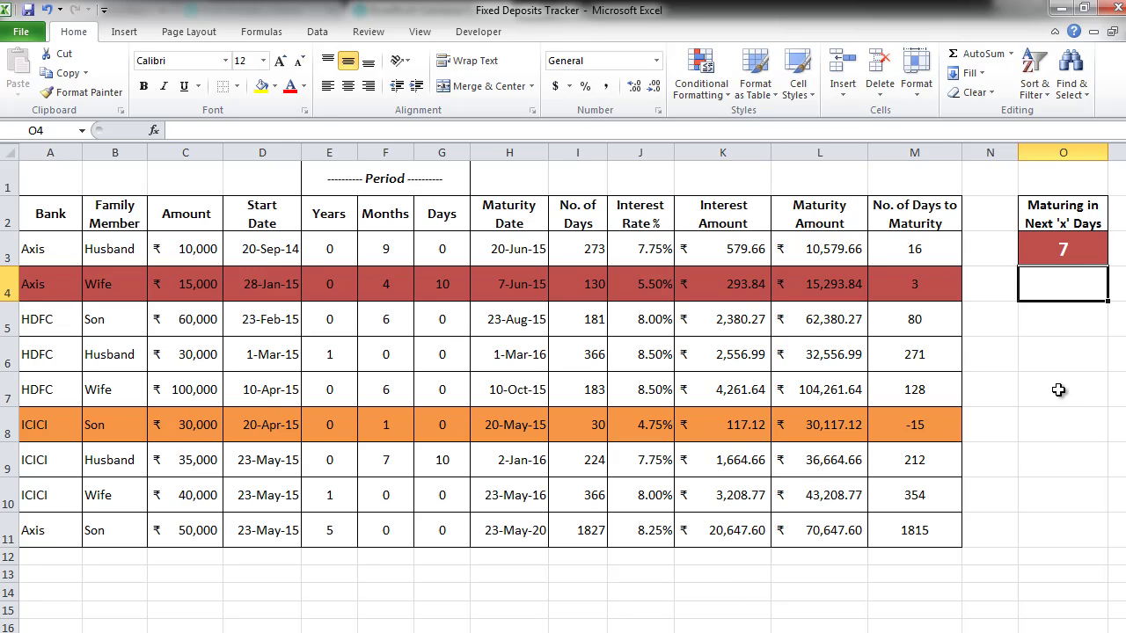
key(Up)
text(31)
key(Return)
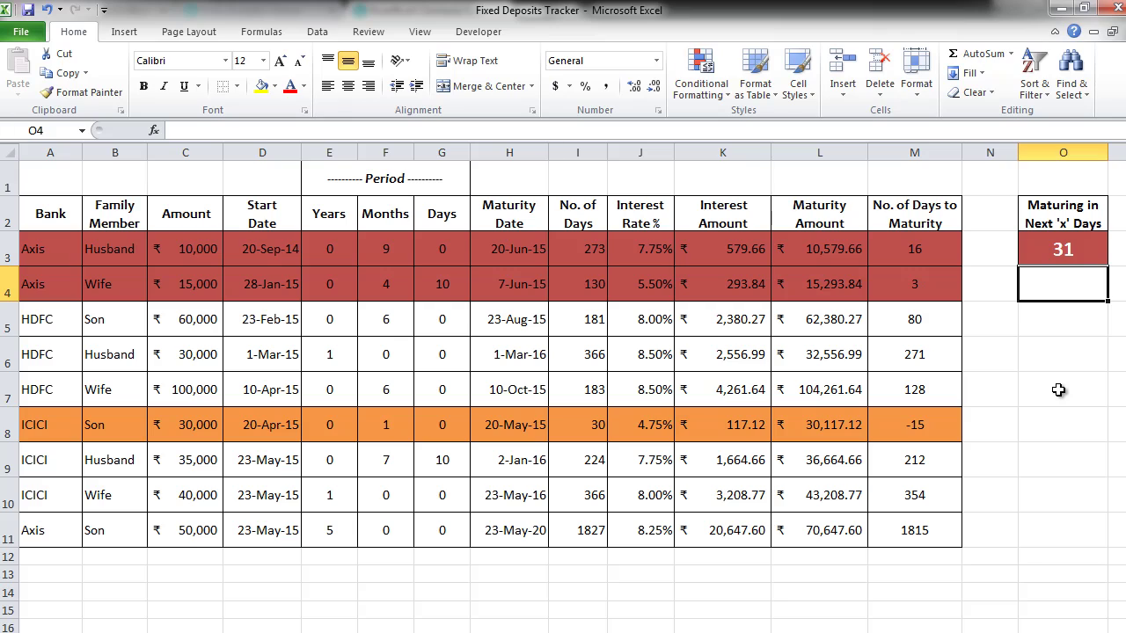
key(Up)
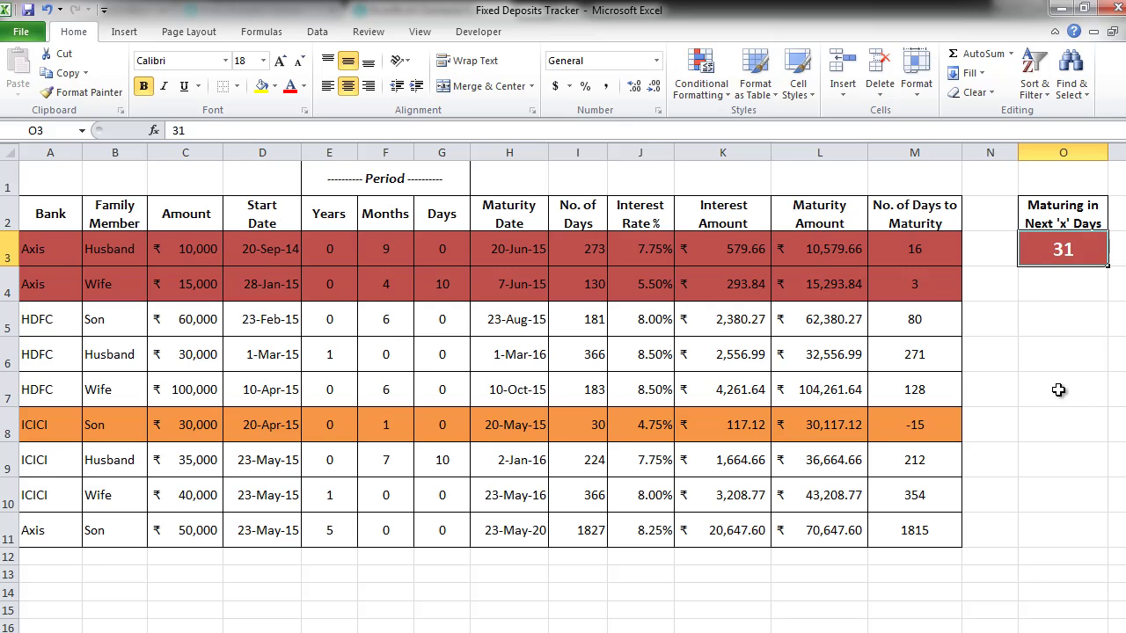
- Scroll the view to bring the criteria columns S and T into sight
scroll(1058, 390, down, 2)
key(Right)
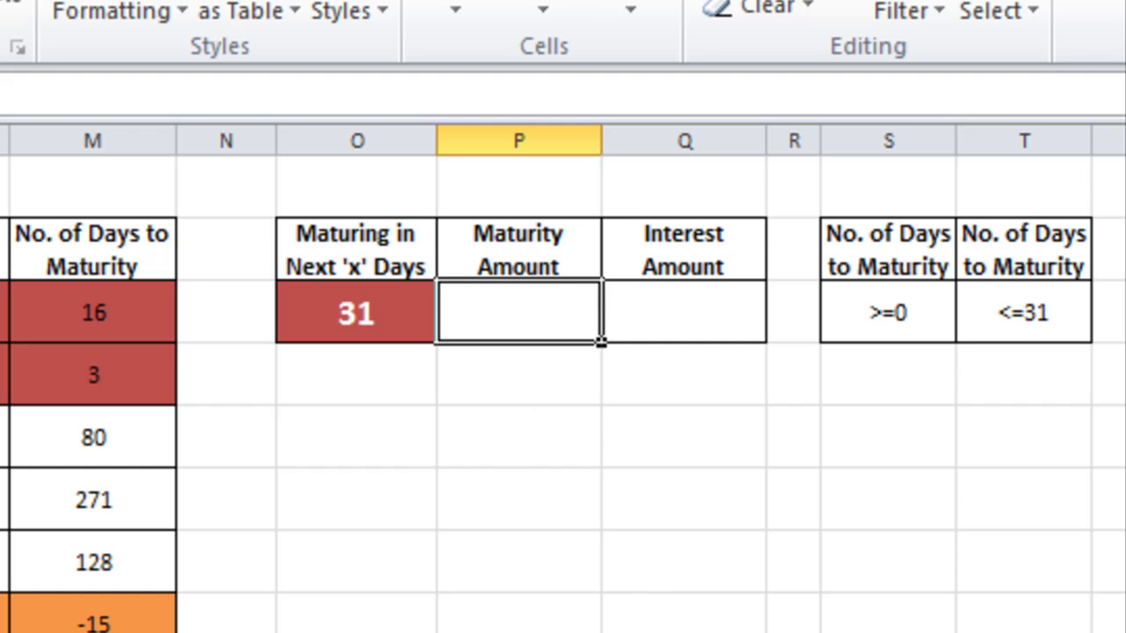
- In P3, begin a DSUM formula over the deposits table A2:M11
text(=dsu,)
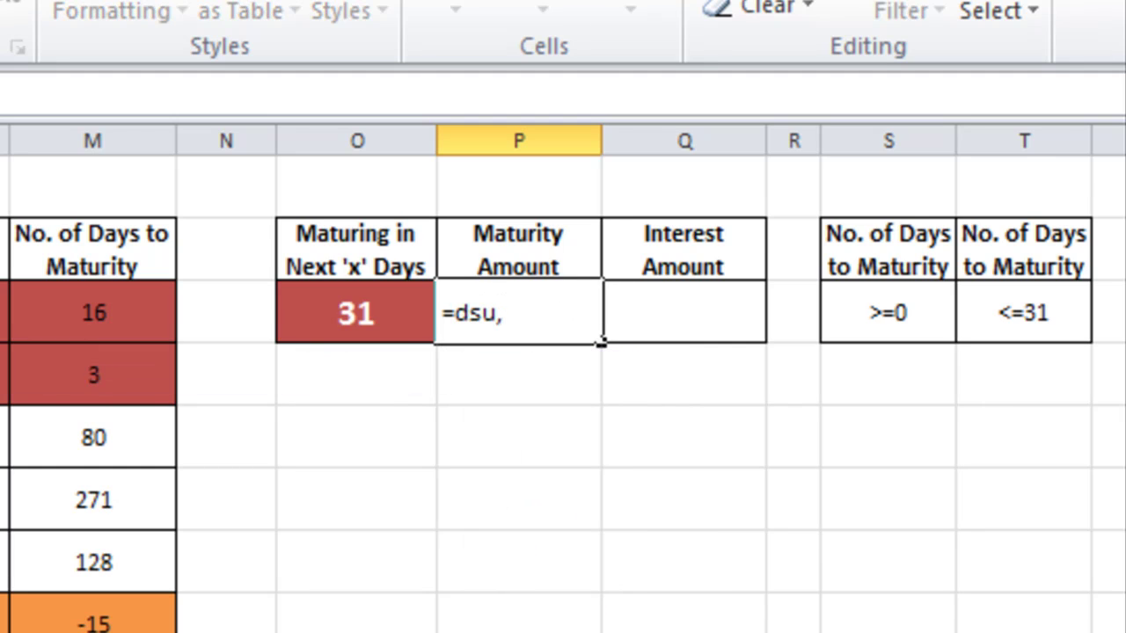
key(BackSpace)
text(m)
key(Tab)
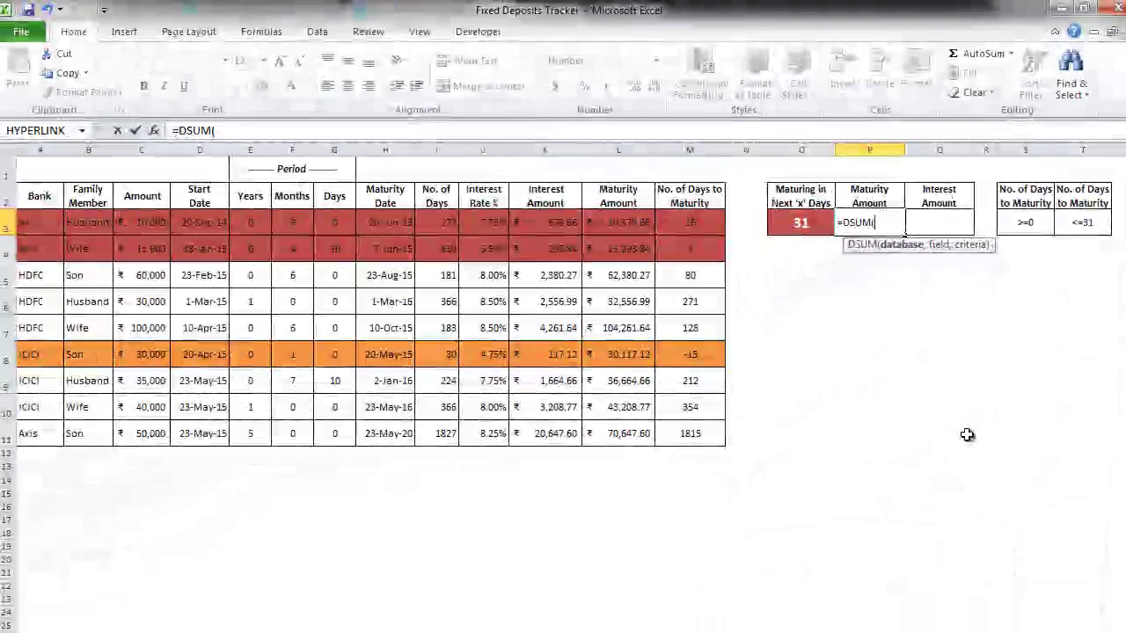
key(Up)
key(Left)
key(Left)
key(Left)
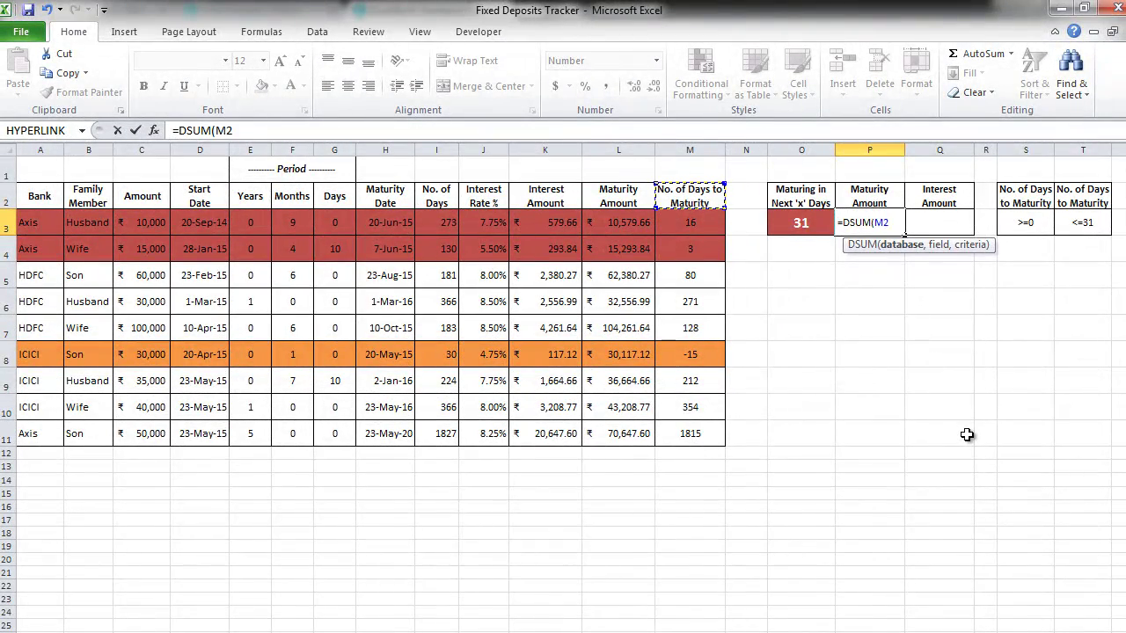
key(ctrl+shift+Left)
key(ctrl+shift+Down)
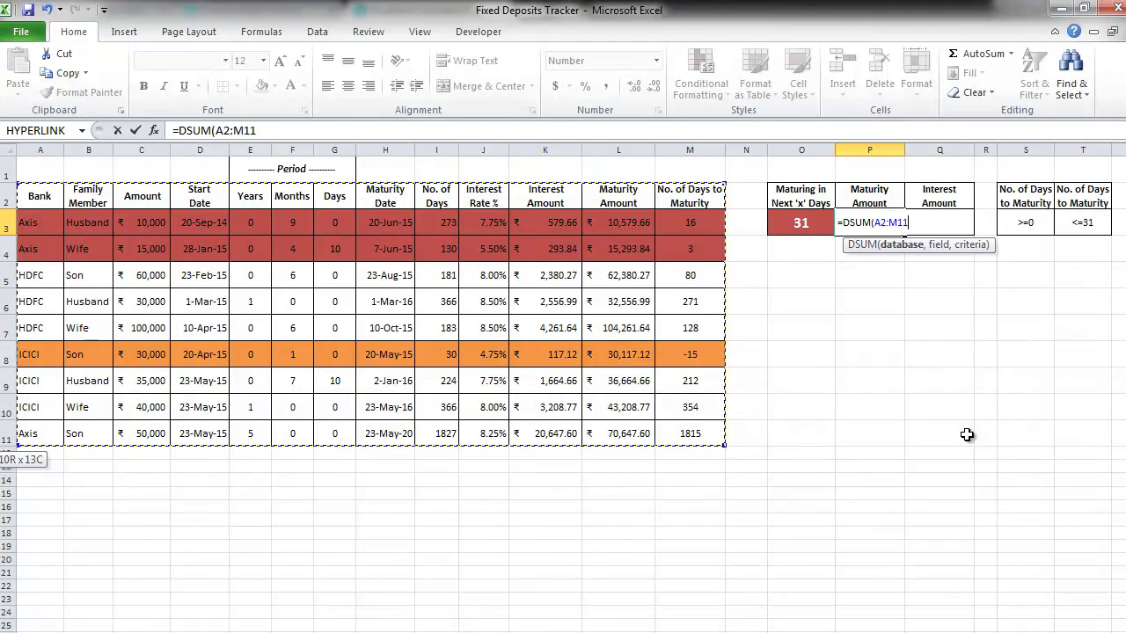
text(,)
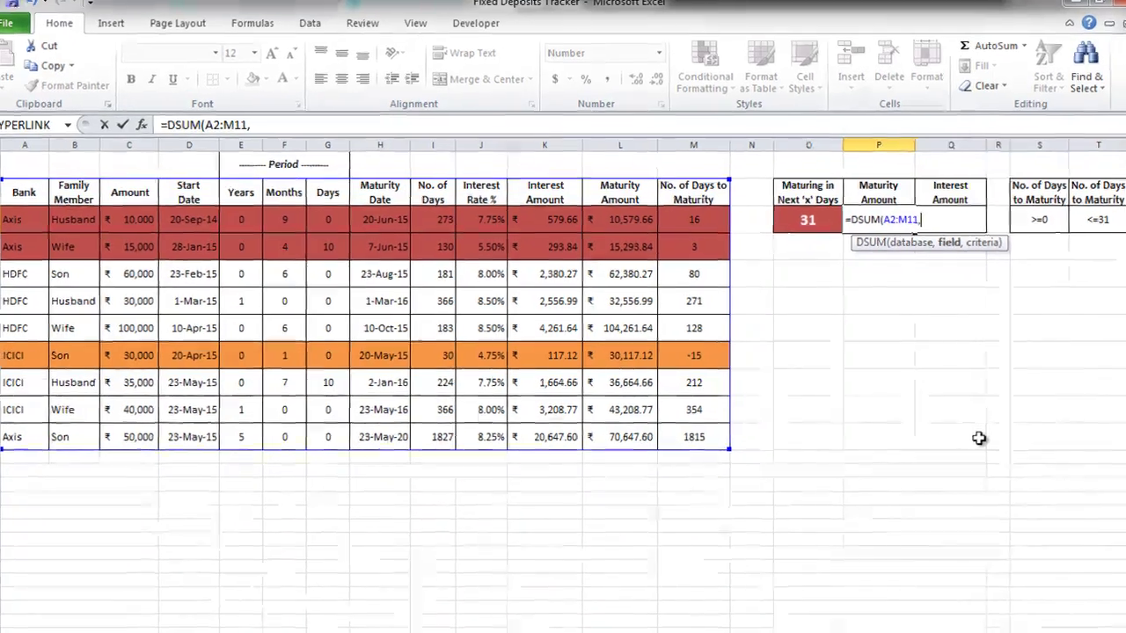
- Complete the DSUM with field L2 and criteria S2:T3, giving 25873.49
key(Left)
key(Left)
key(Left)
key(Left)
key(Up)
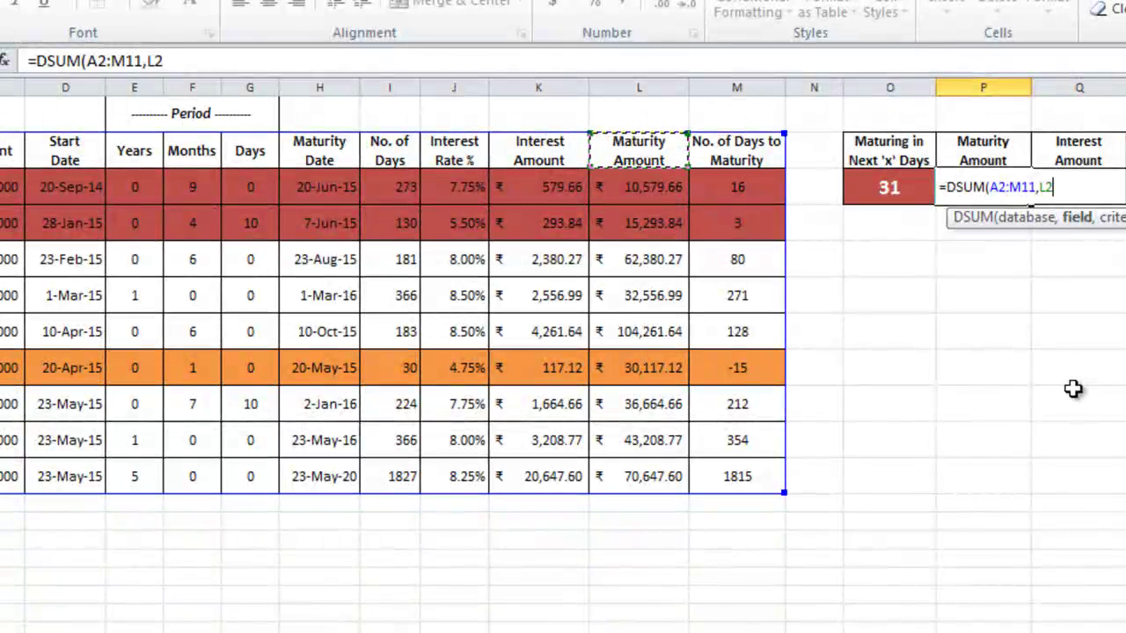
text(,)
key(BackSpace)
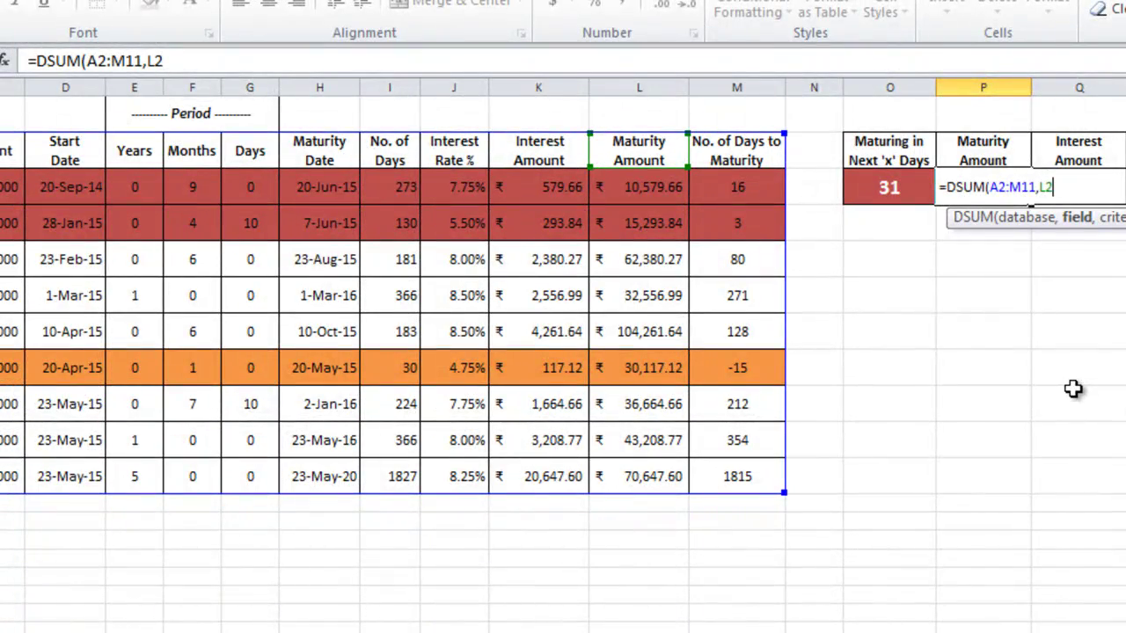
text(,)
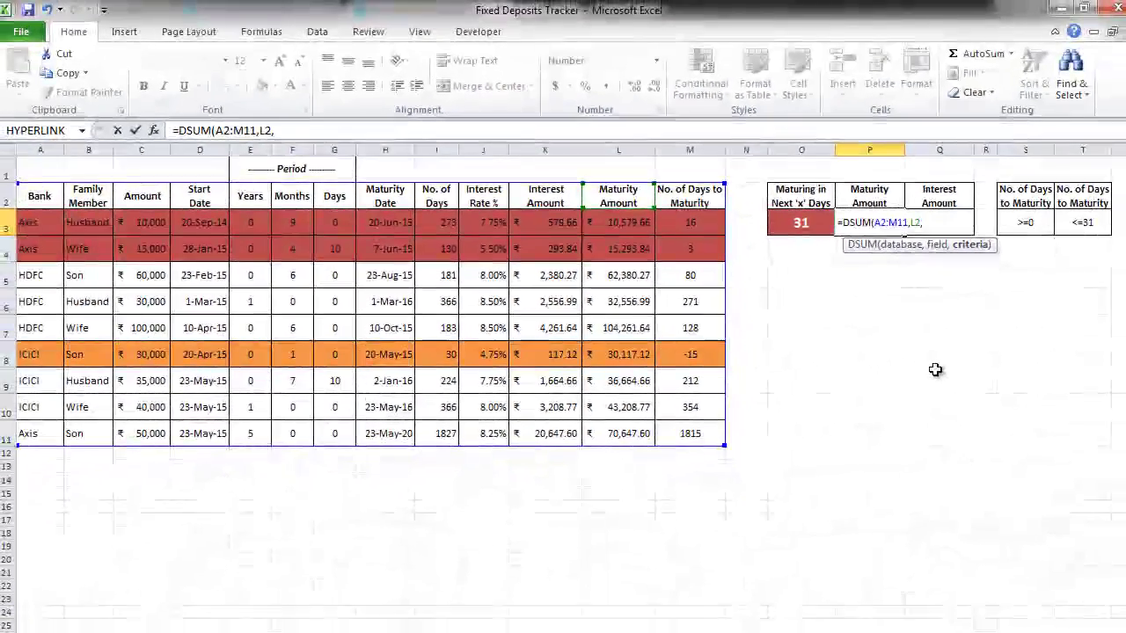
drag(1020, 197, 1074, 223)
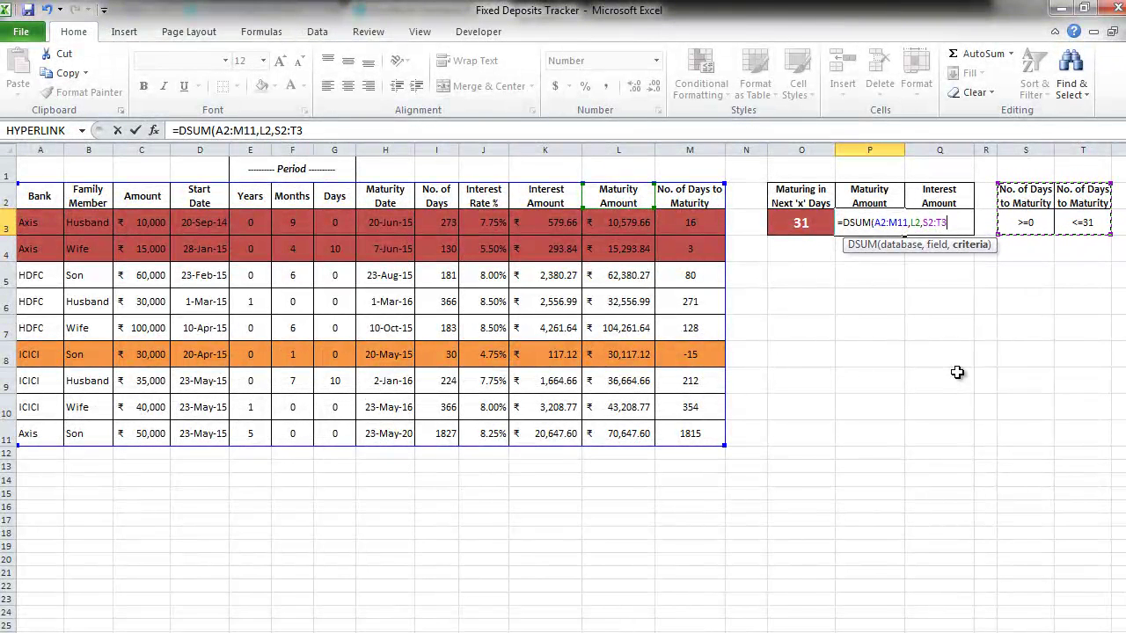
text())
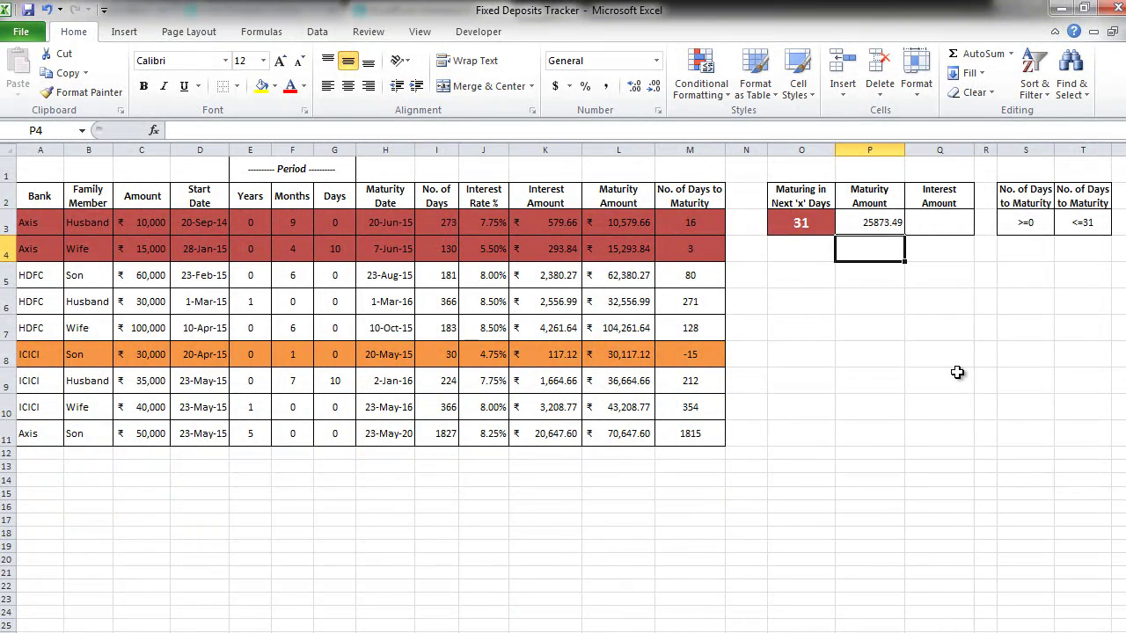
key(Up)
- Enter =DSUM(A2:M11,K2,S2:T3) in Q3, totalling interest at 873.49
key(Right)
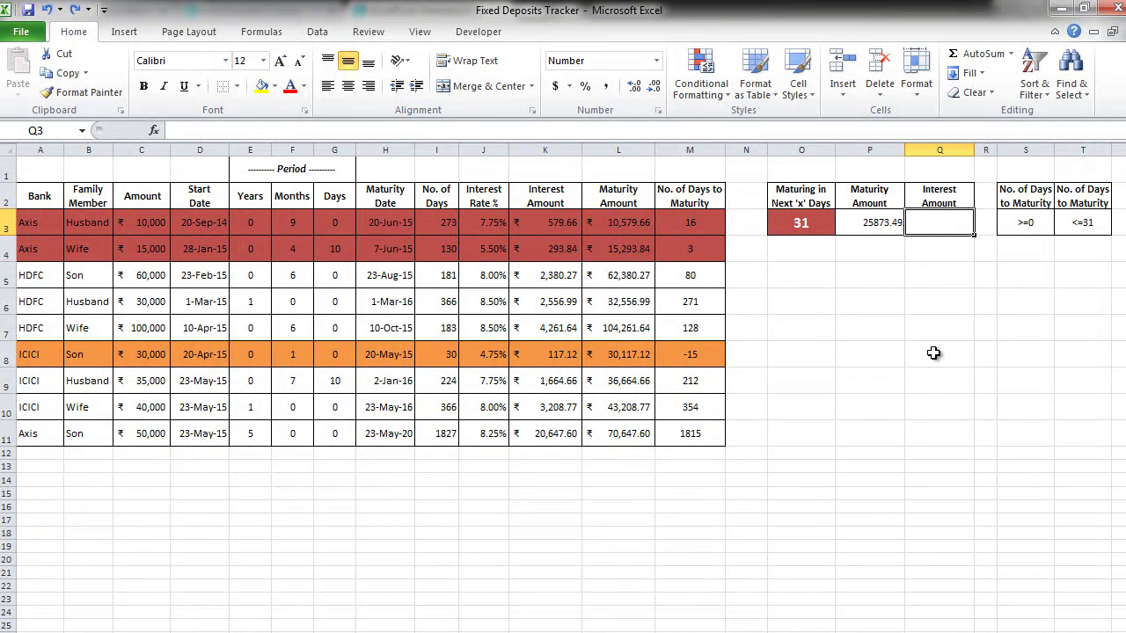
text(=dsum)
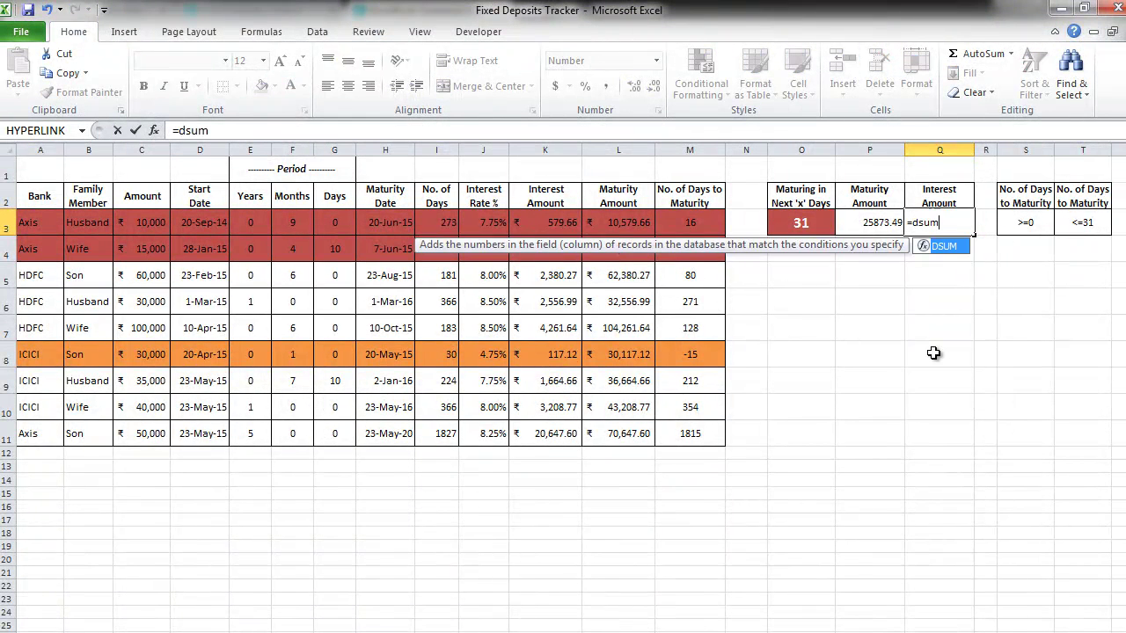
key(Tab)
text(A2:M11)
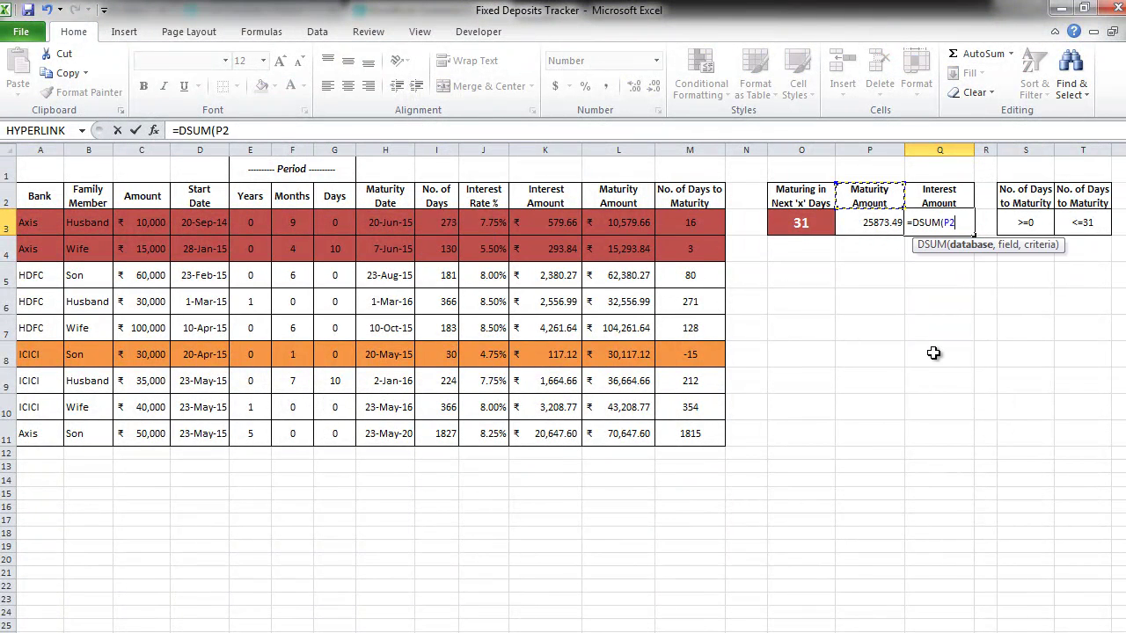
text(,)
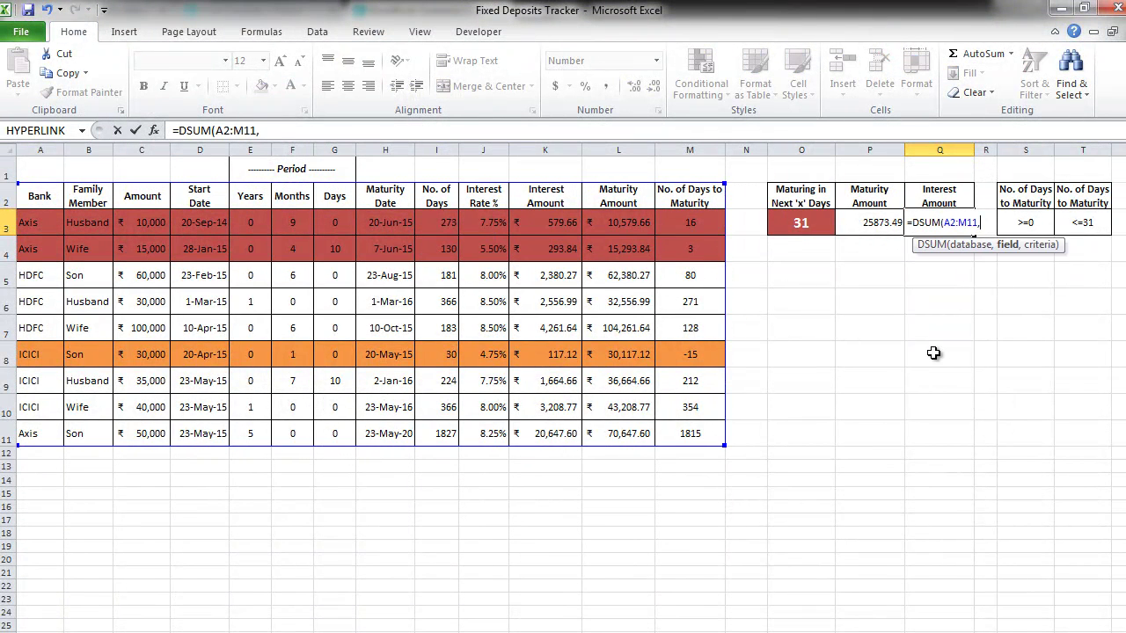
click(550, 198)
text(,)
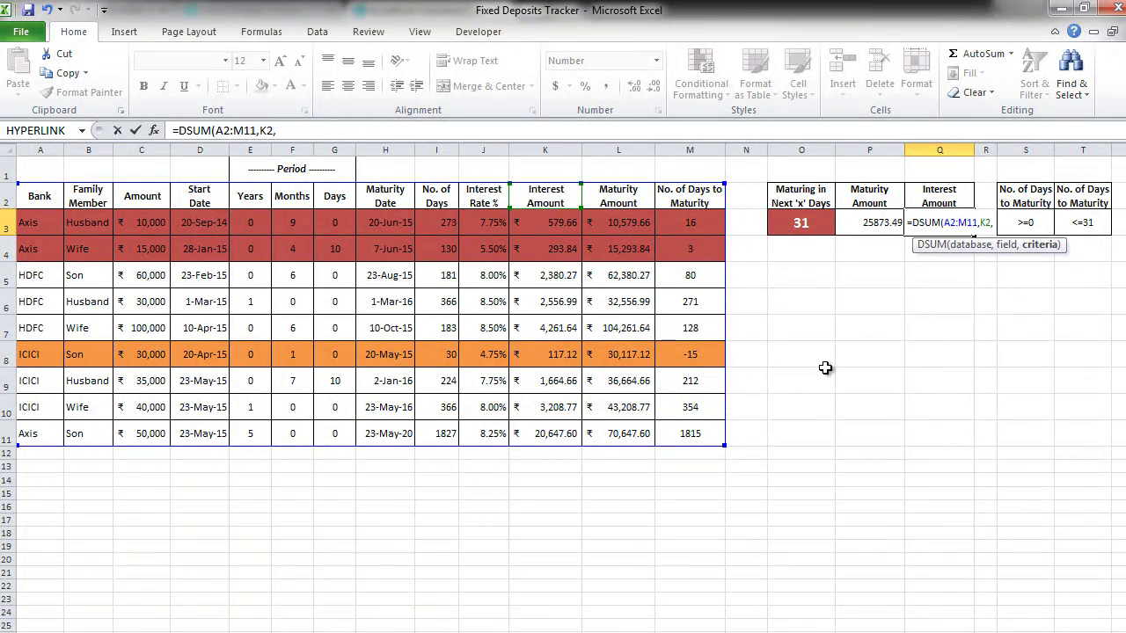
drag(1034, 195, 1078, 223)
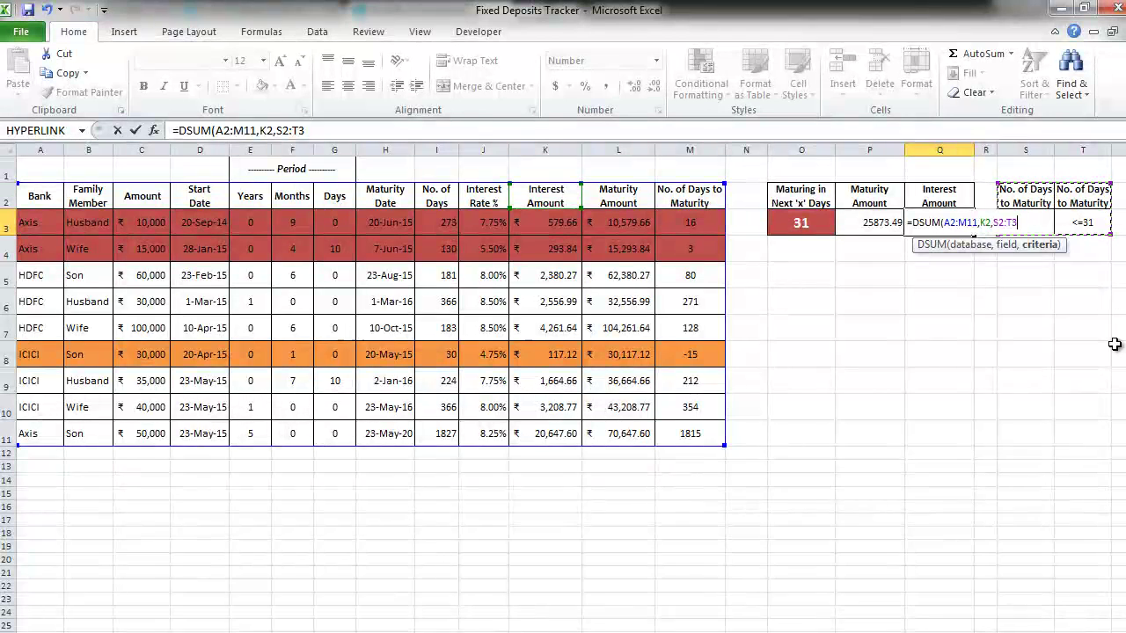
text())
key(Return)
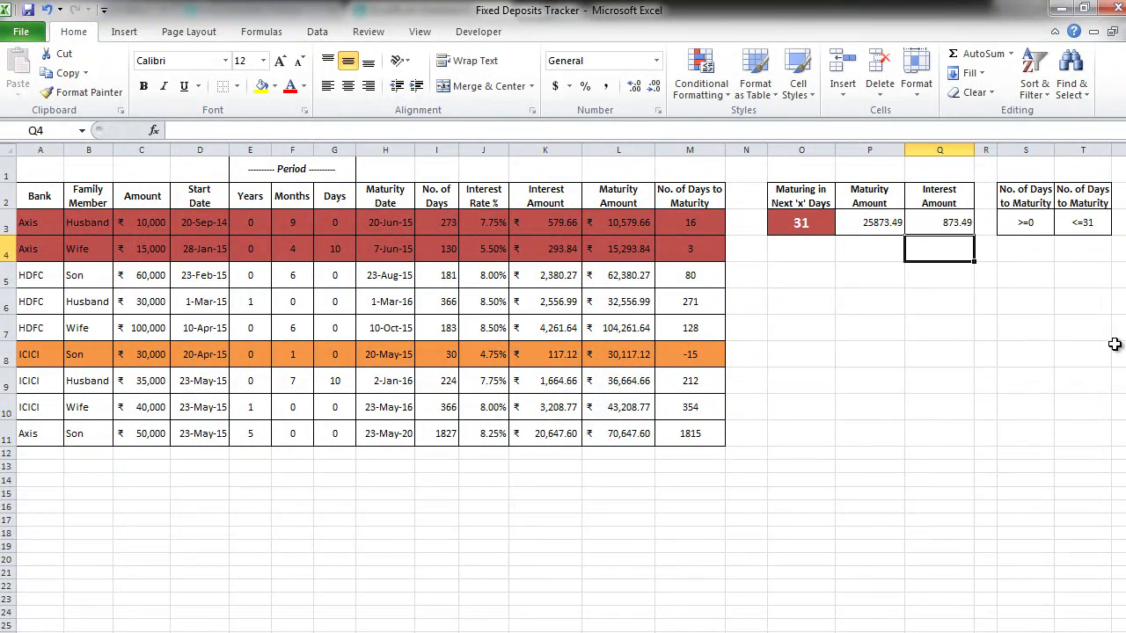
- Set the days window in O3 to 7
key(Up)
key(Left)
key(Left)
key(Up)
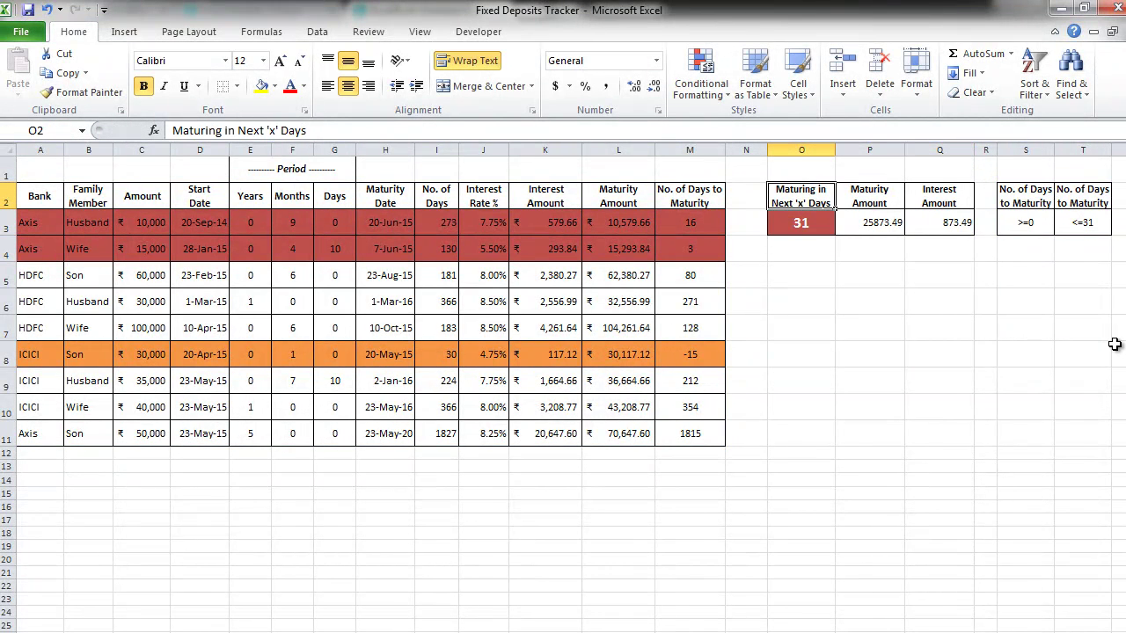
key(Down)
text(7)
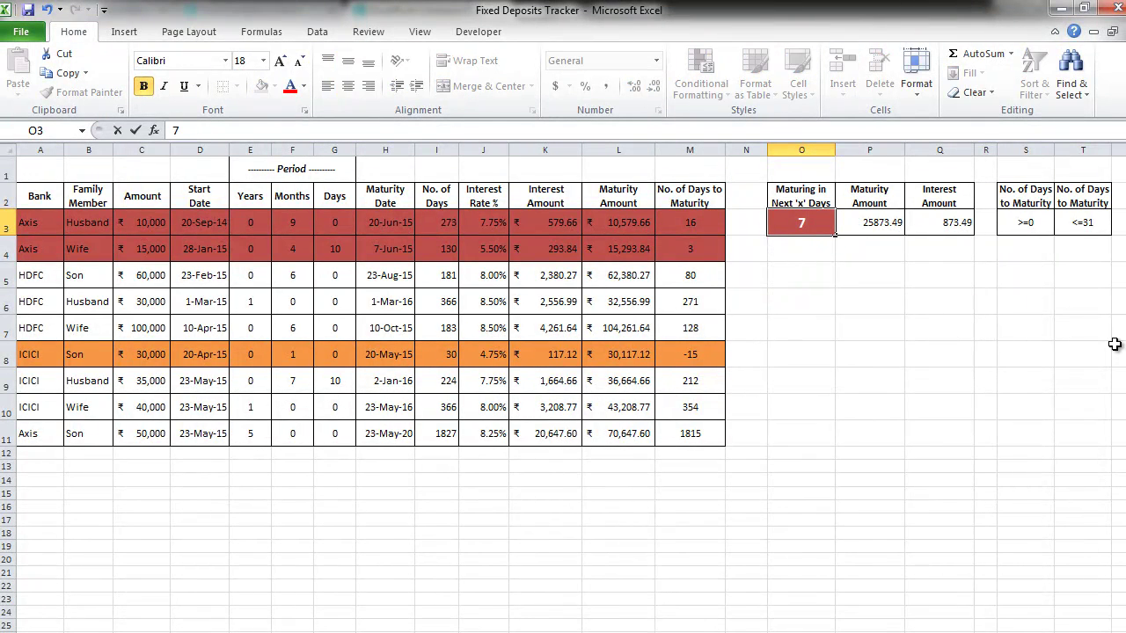
key(Return)
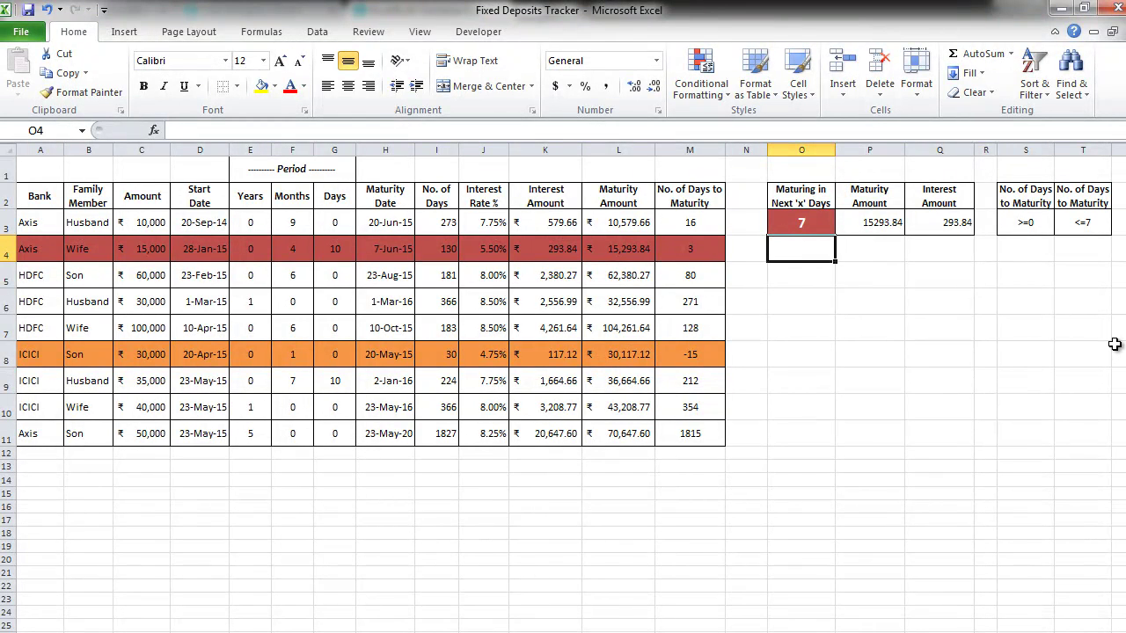
- Change the window to 30, then 180, giving totals 192515.41 and 7515.41
key(Up)
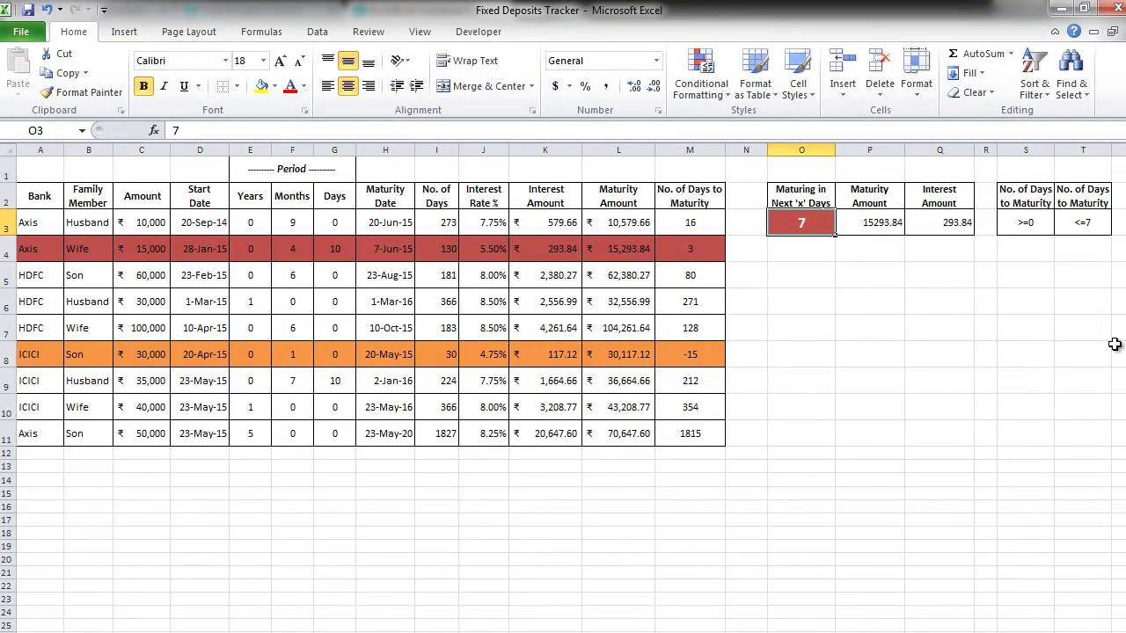
text(30)
key(Return)
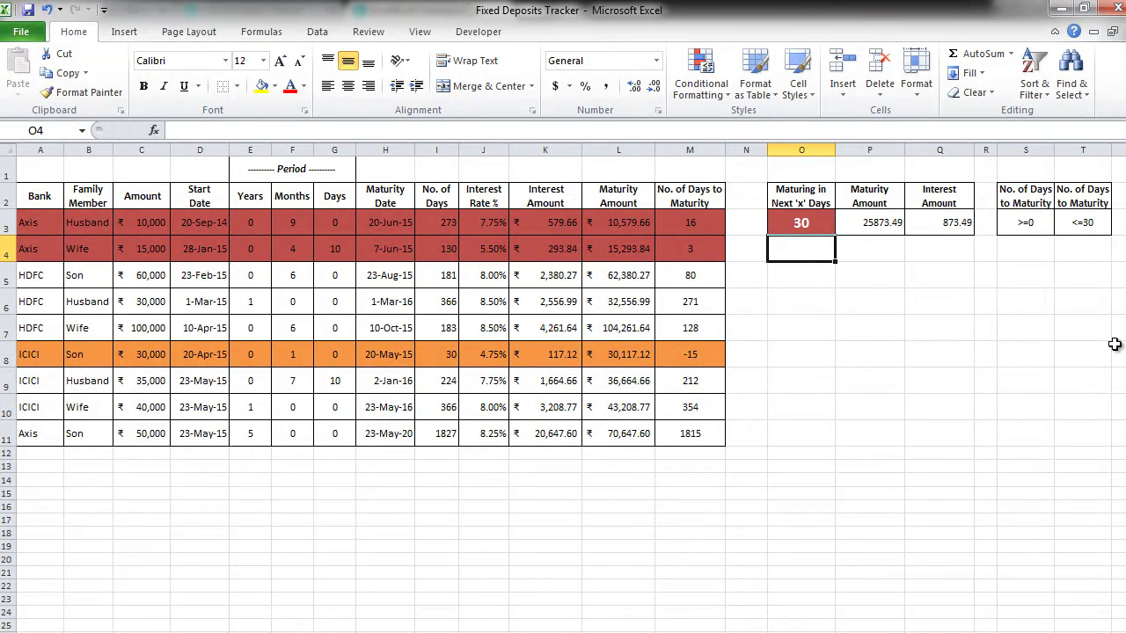
key(Up)
text(180)
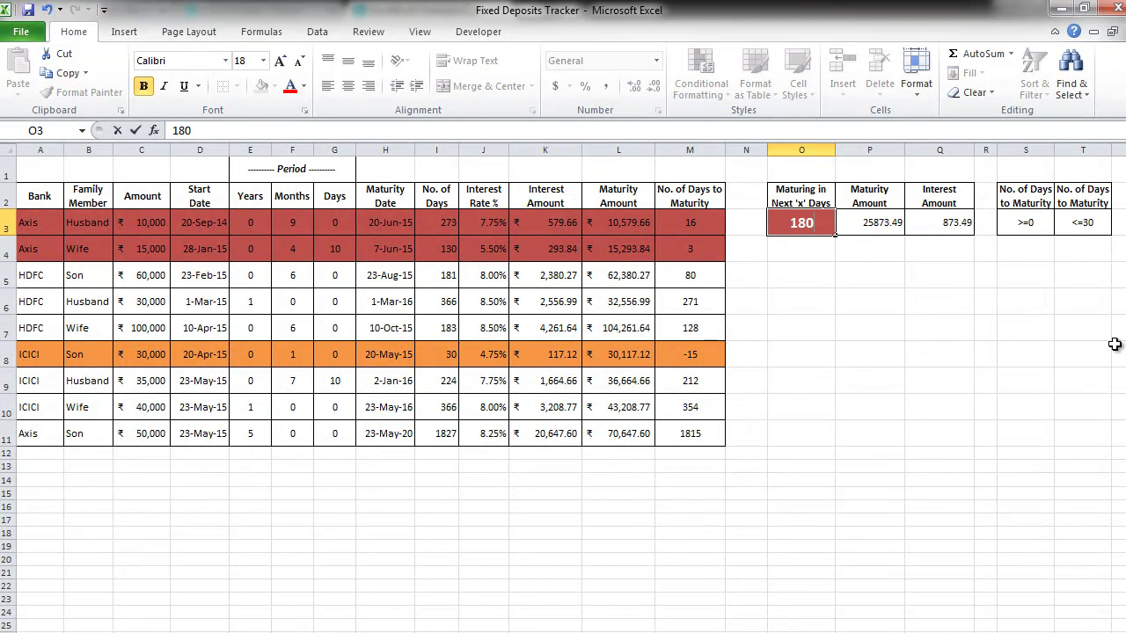
key(Return)
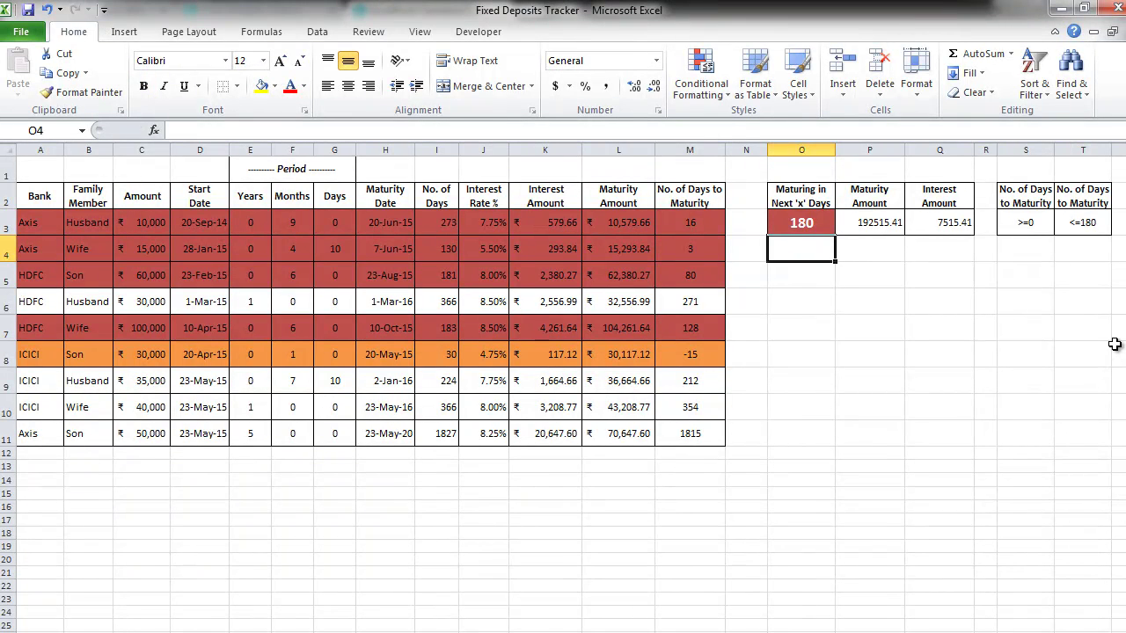